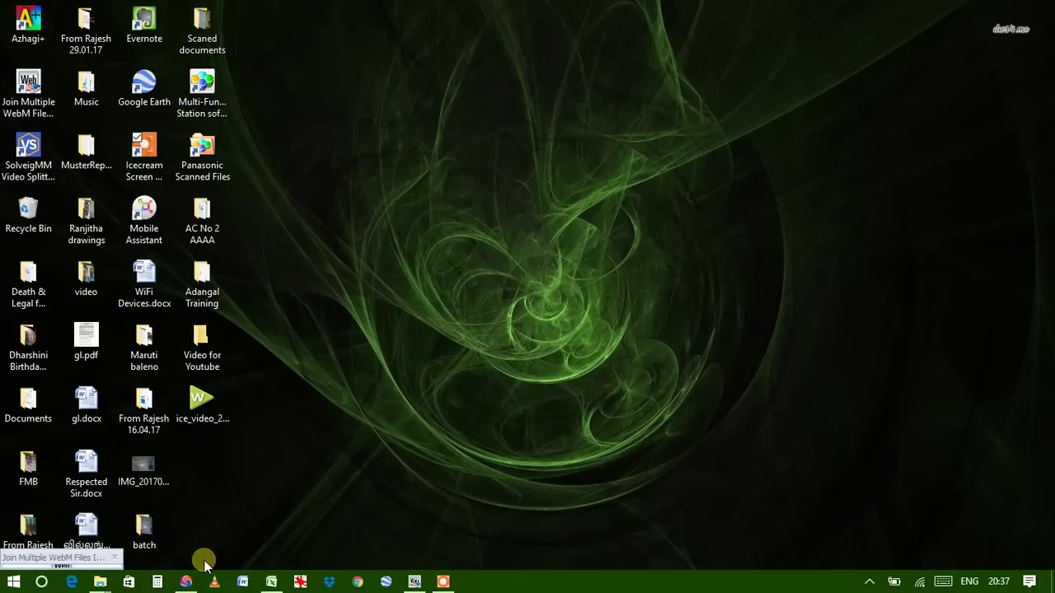
Log into Tamil Nilam with the Village Administrative Officer's user name and password
click(195, 585)
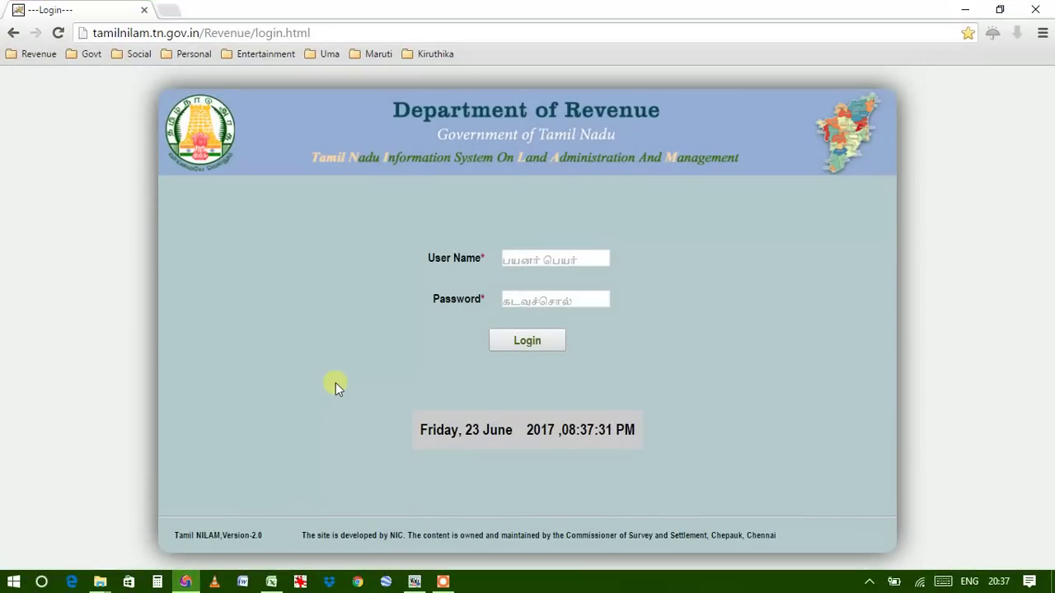
click(513, 259)
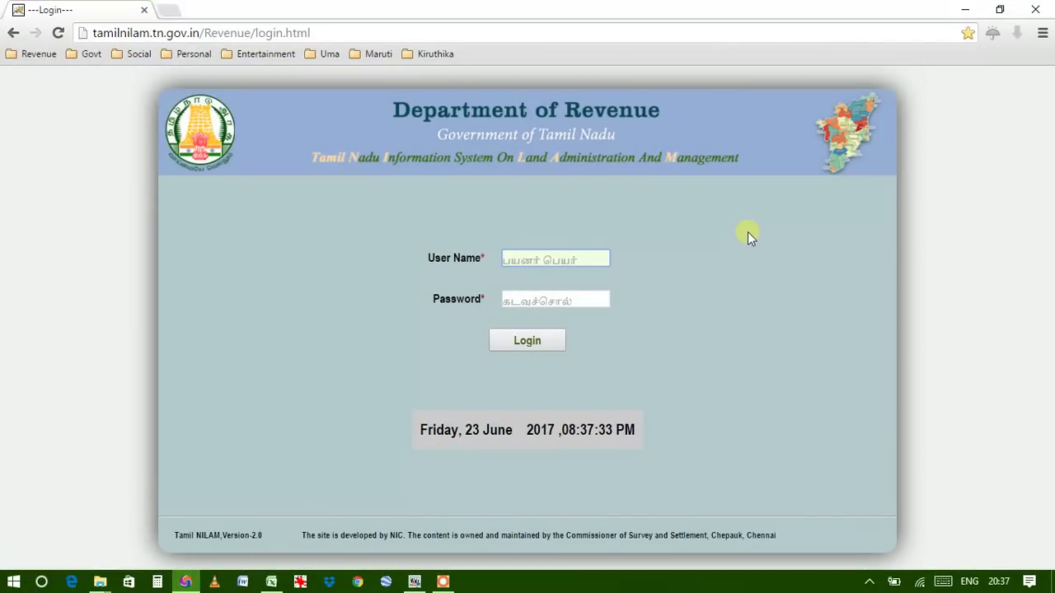
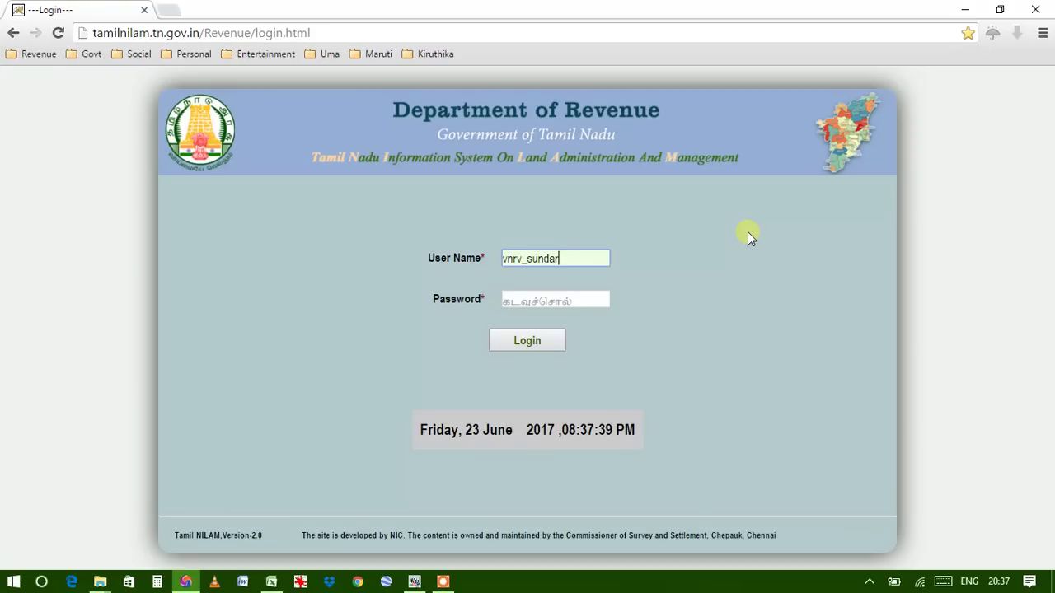
key(Tab)
text(•••••)
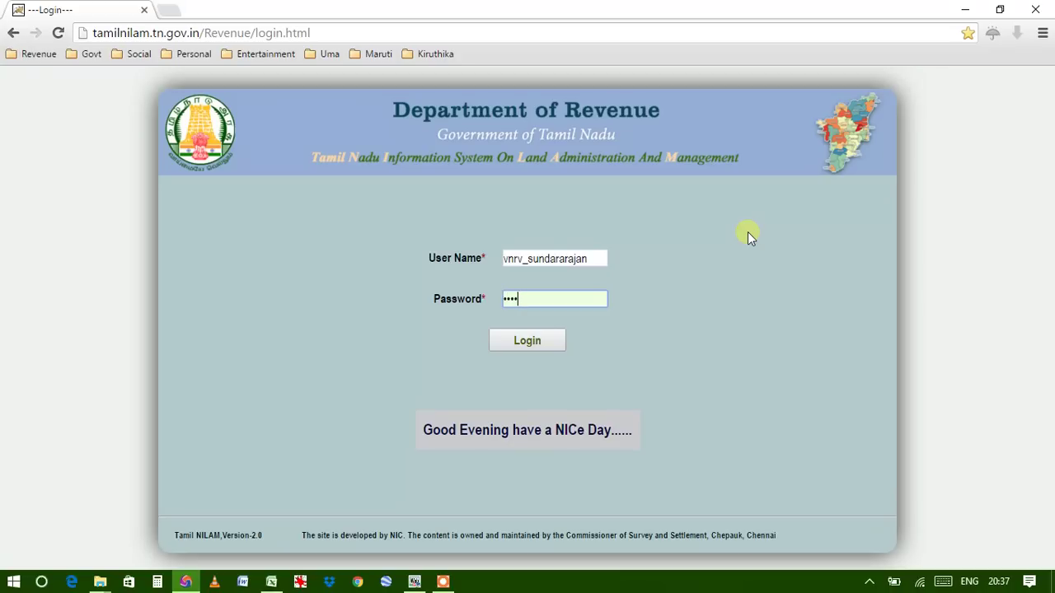
text(•••••)
click(525, 341)
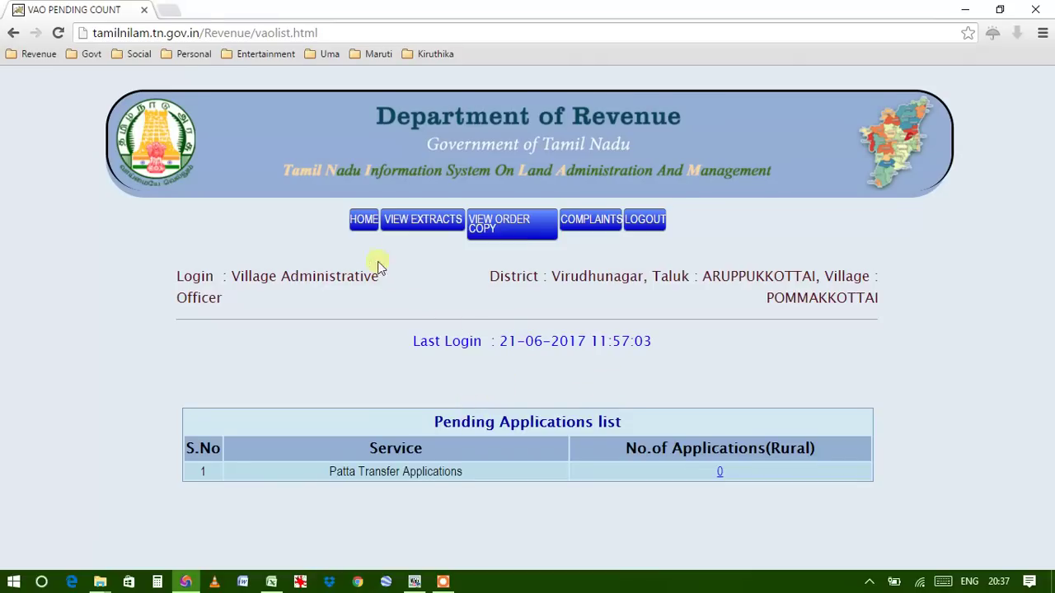
Open the AREG-CHITTA extracts page from the VIEW EXTRACTS menu
click(361, 221)
mouse_move(416, 223)
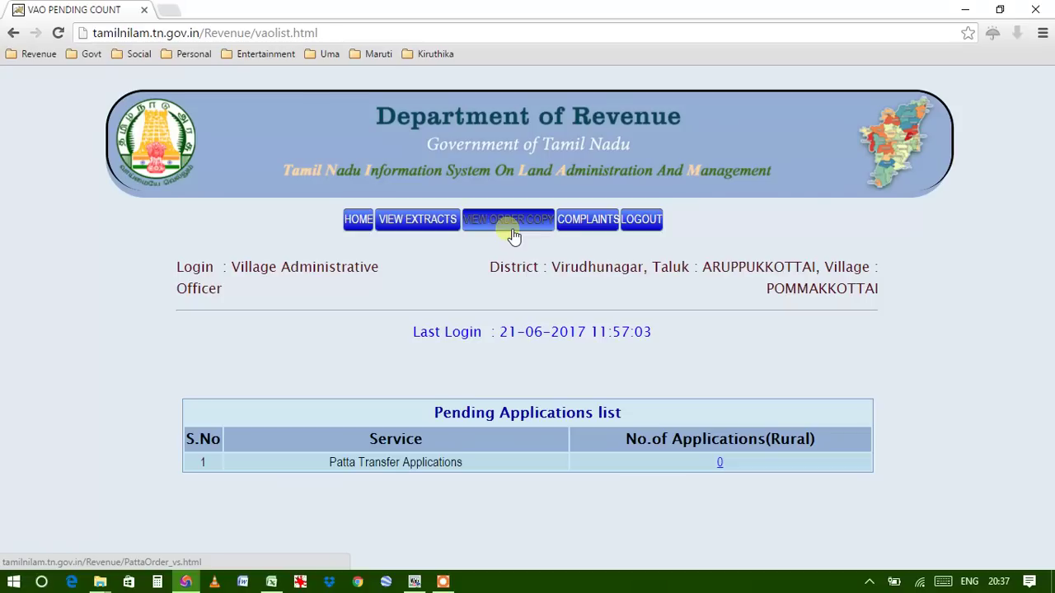
click(416, 224)
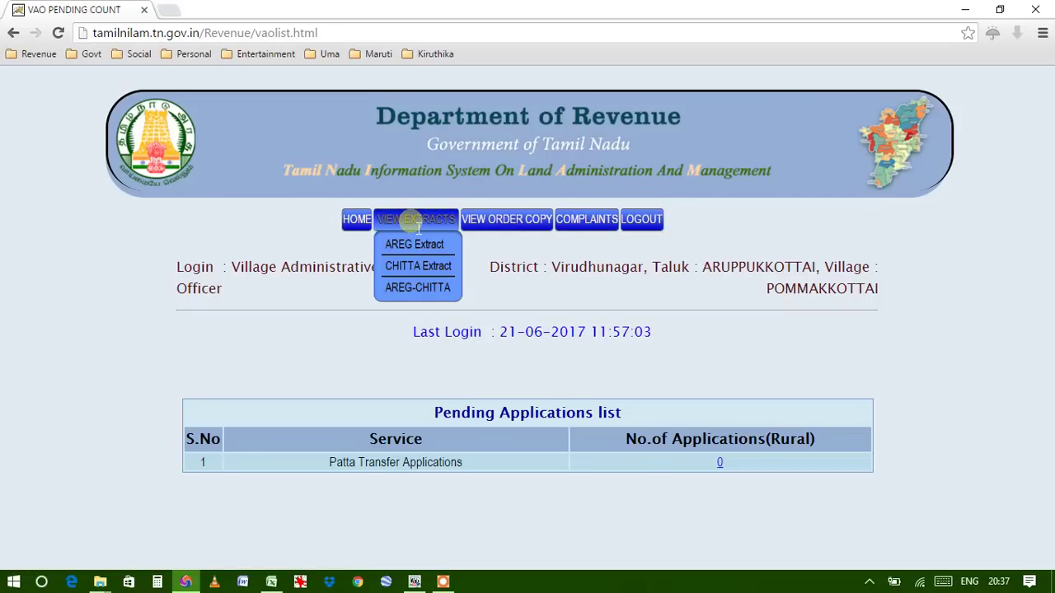
click(419, 290)
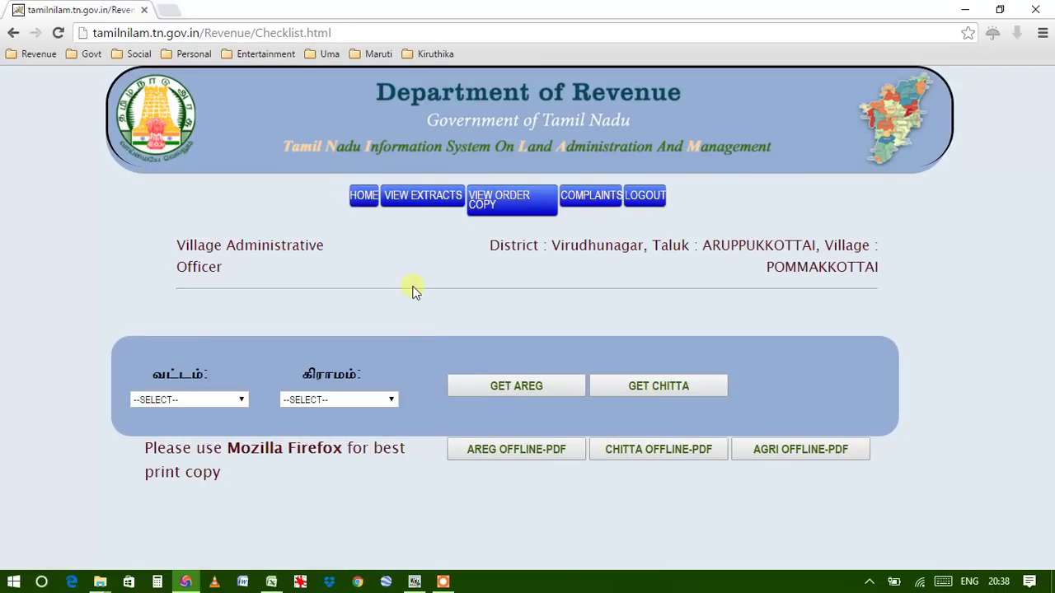
Choose taluk ARUPPUKKOTTAI(06) and village SUNDAKKOTTAI(024)
click(241, 400)
click(208, 428)
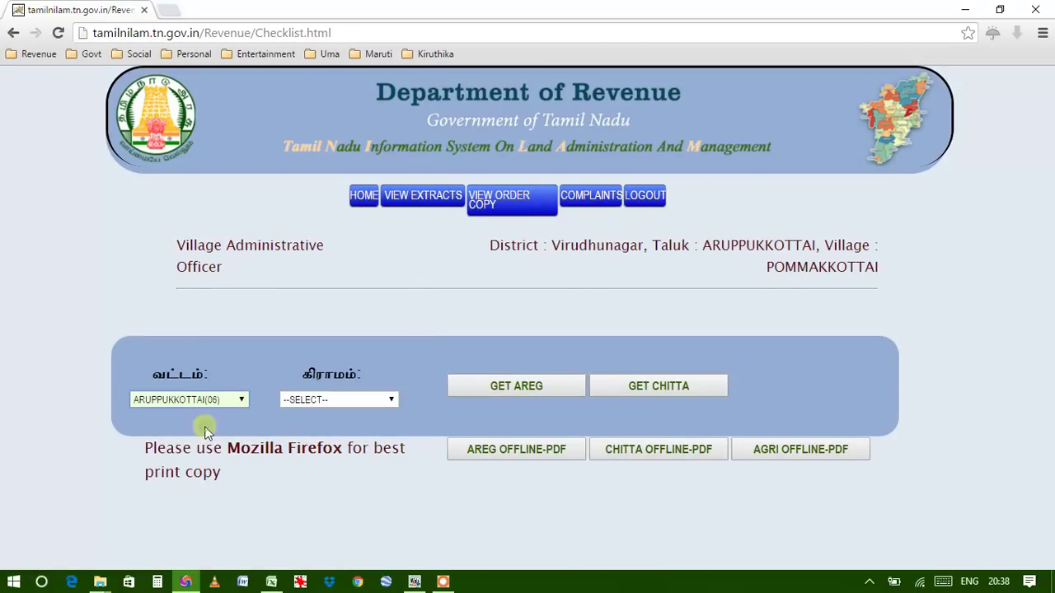
click(389, 401)
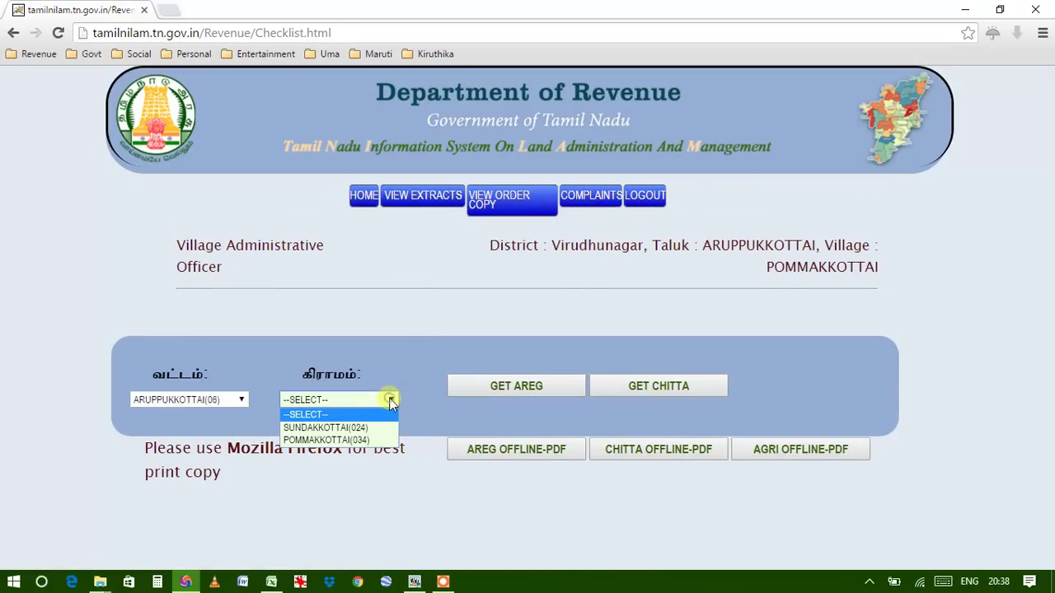
click(336, 439)
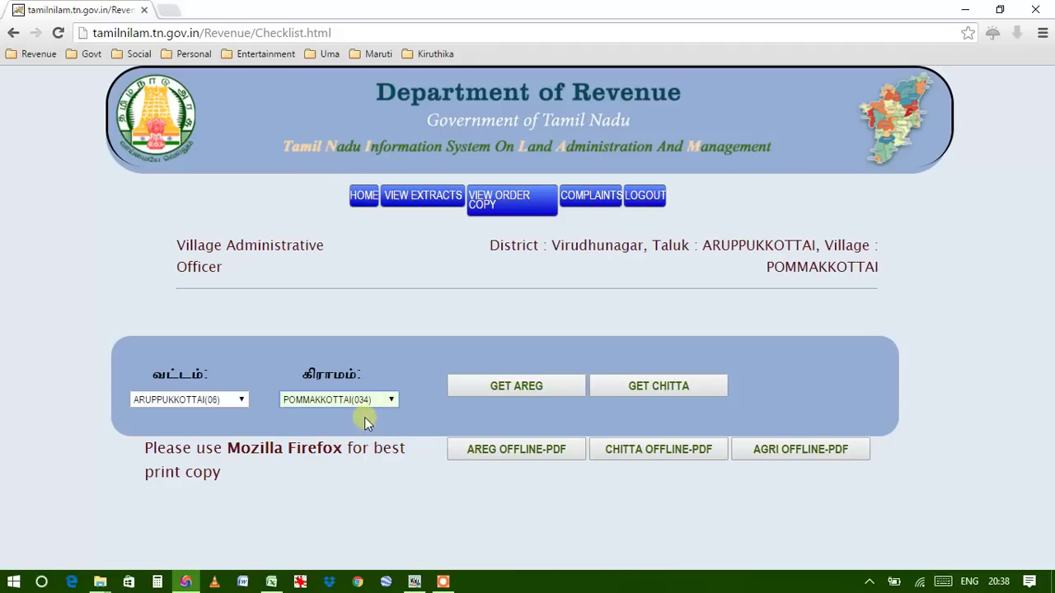
click(388, 401)
click(334, 428)
Fetch the AREG register for SUNDAKKOTTAI and scroll through its survey-number rows
click(515, 388)
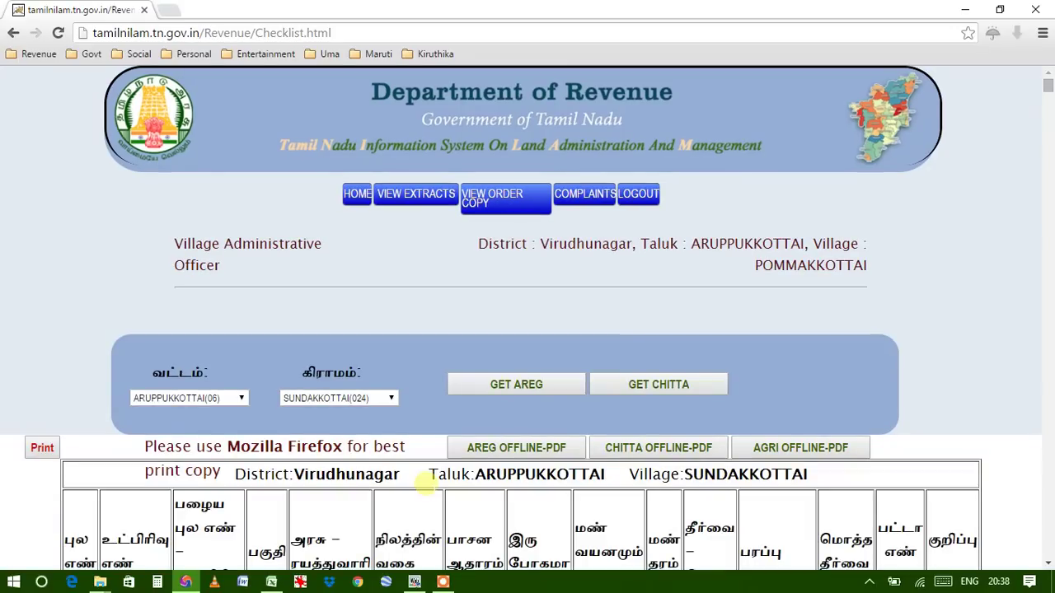
scroll(425, 485, down, 1)
scroll(338, 449, up, 1)
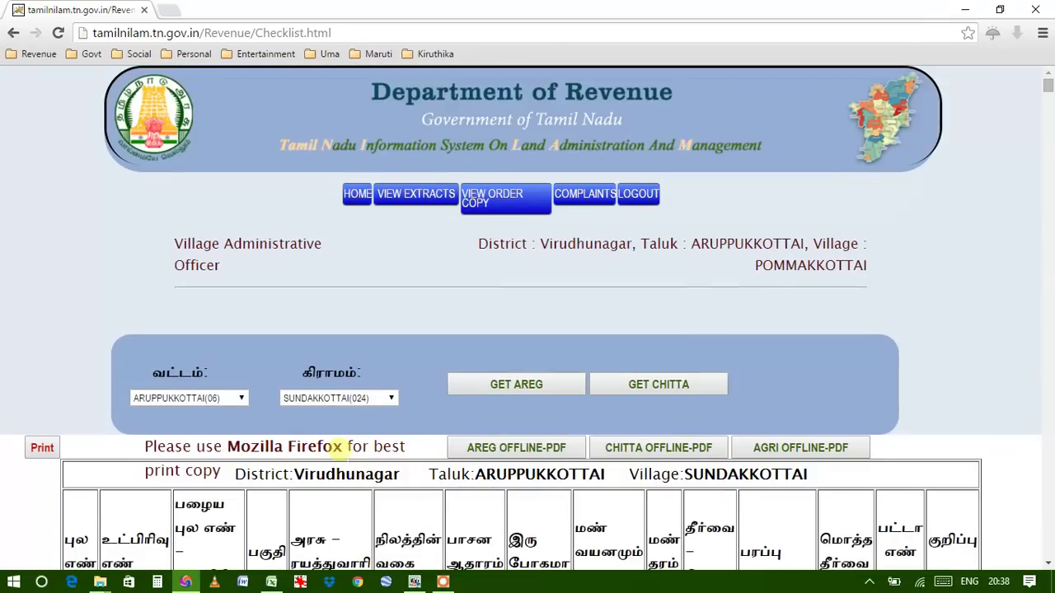
scroll(338, 449, down, 12)
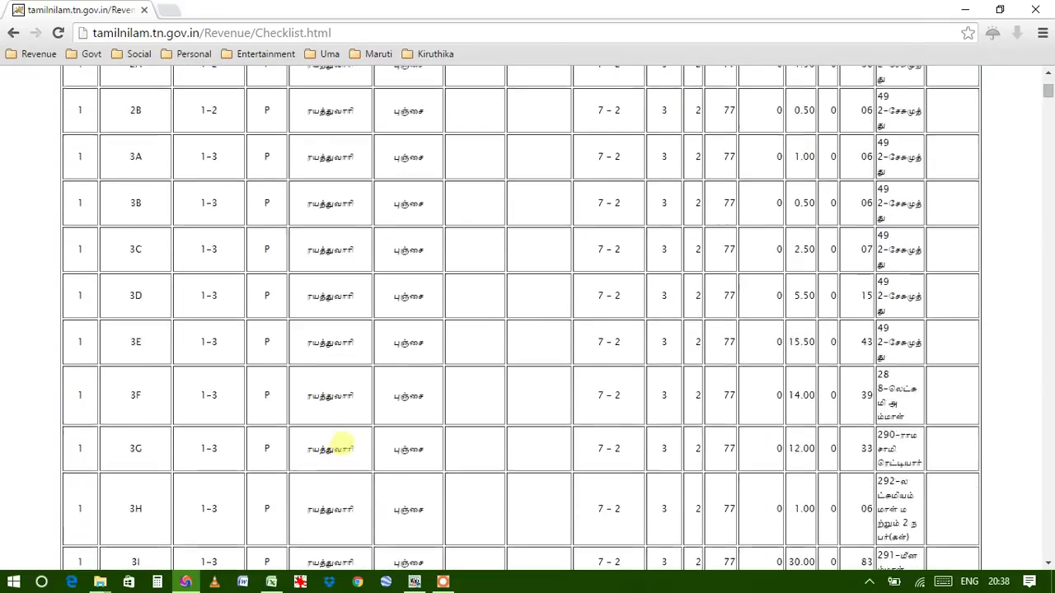
scroll(338, 441, up, 12)
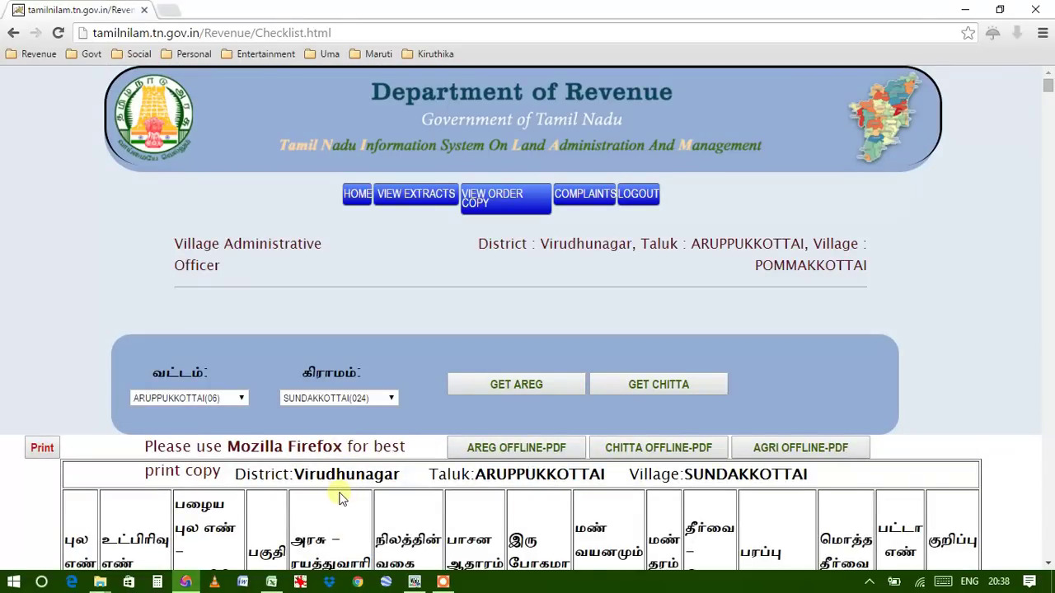
Copy the entire AREG extract page and switch to the blank Excel workbook Book1
key(ctrl+a)
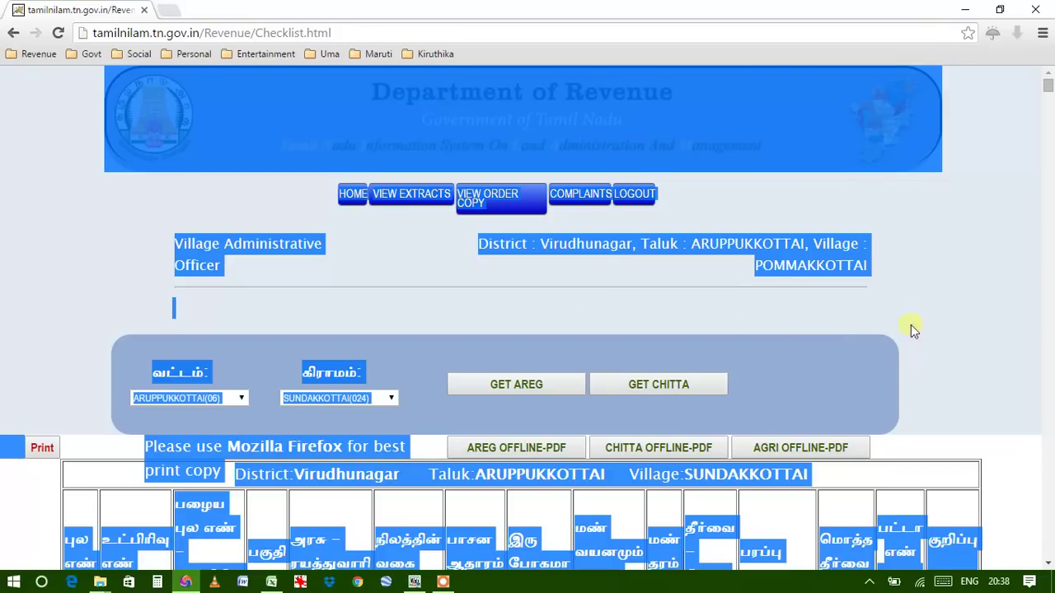
right_click(381, 131)
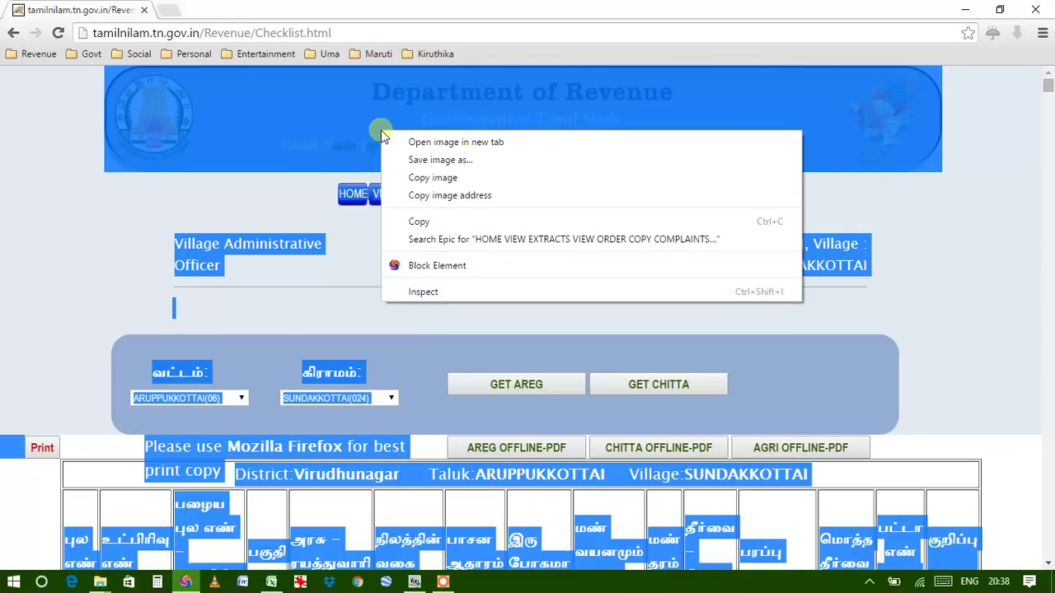
click(417, 221)
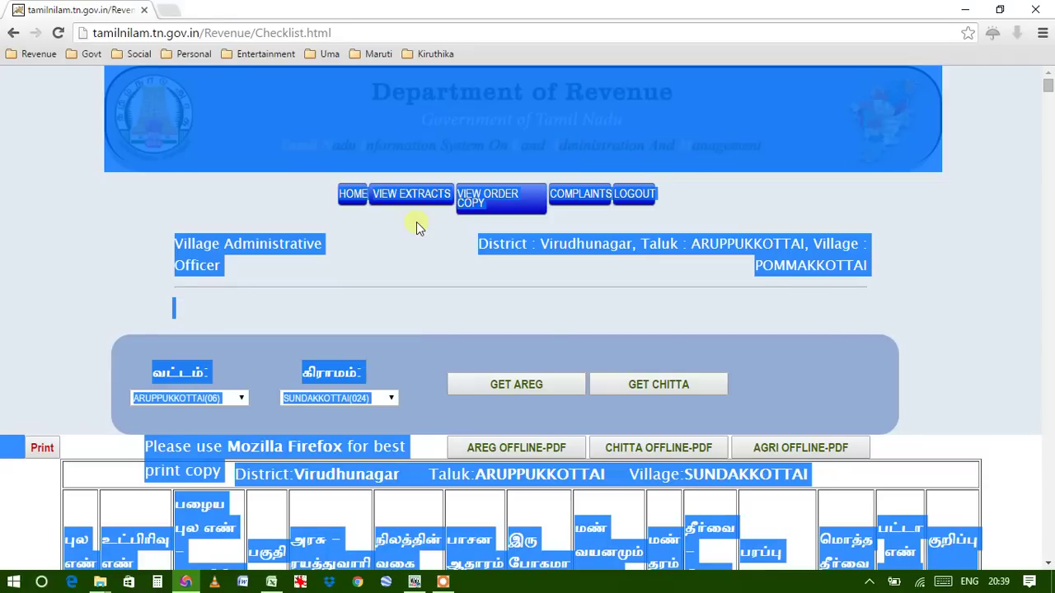
click(275, 582)
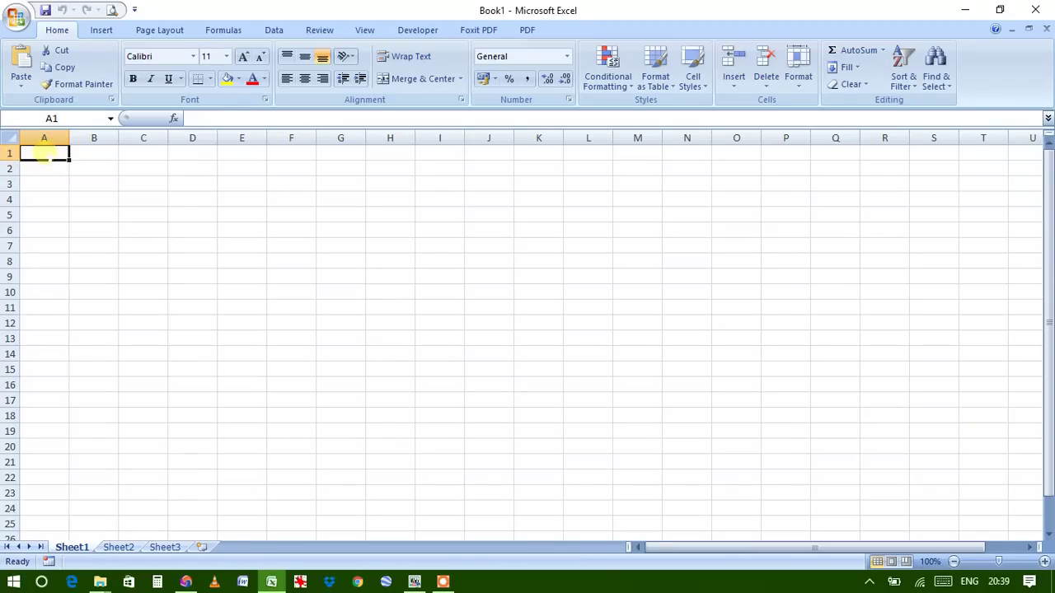
Paste the extract page into Sheet1 at A1 and compare it with the browser table
right_click(45, 156)
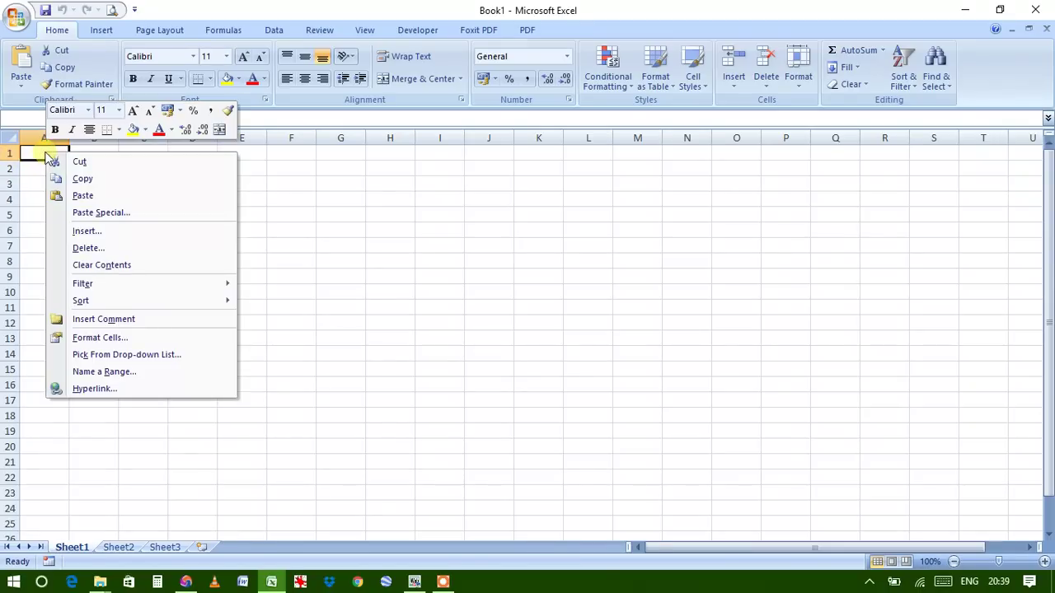
click(86, 199)
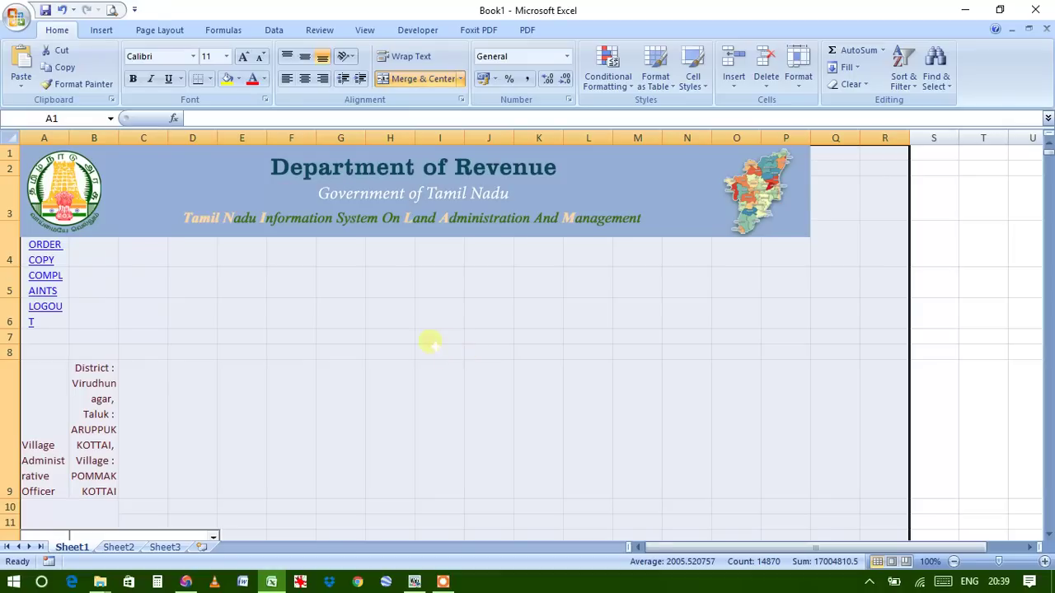
click(186, 581)
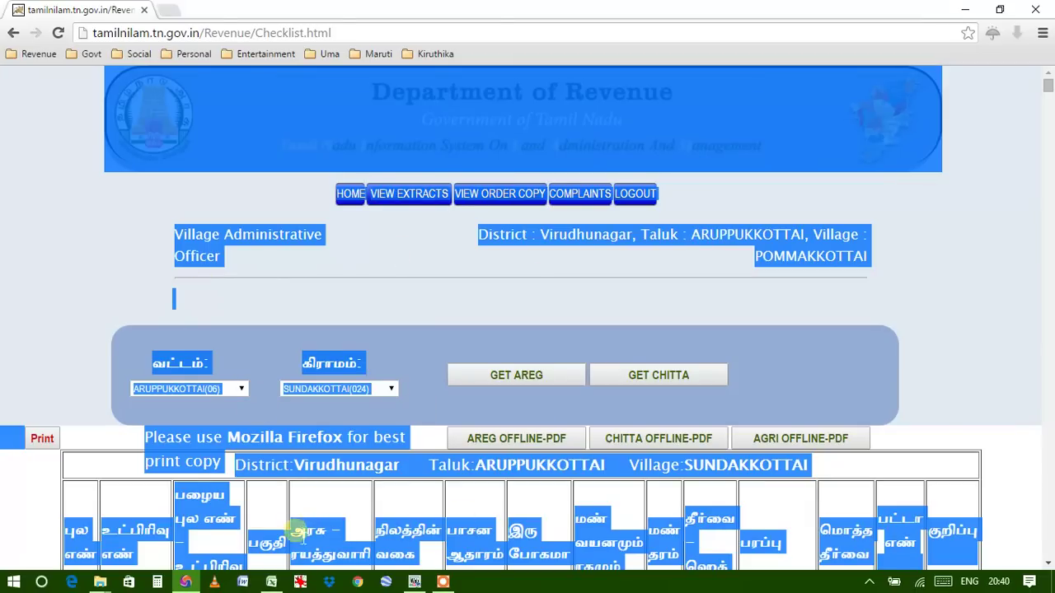
scroll(306, 501, down, 2)
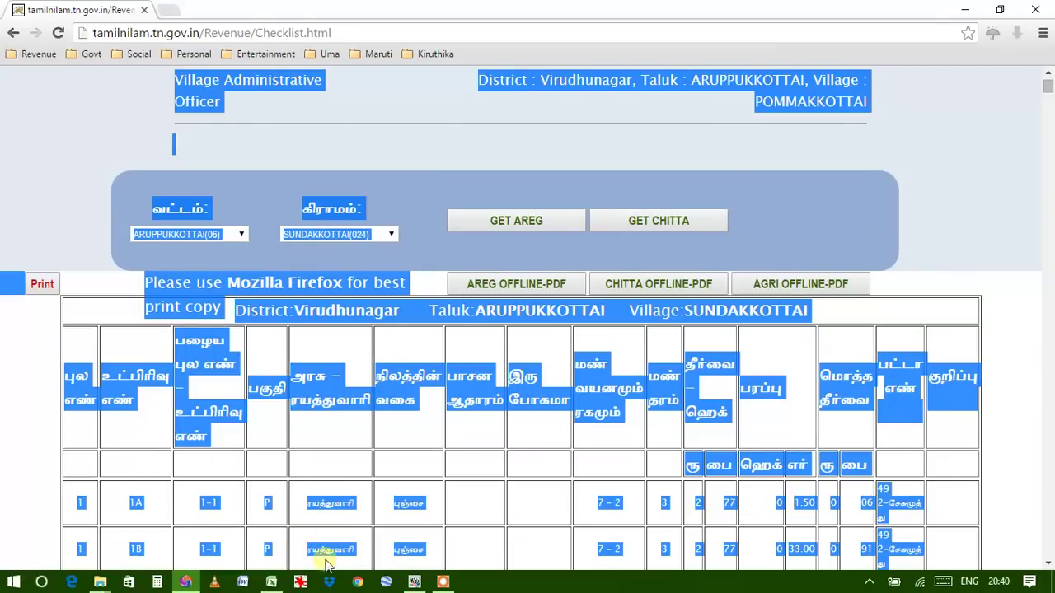
click(271, 582)
scroll(399, 307, down, 5)
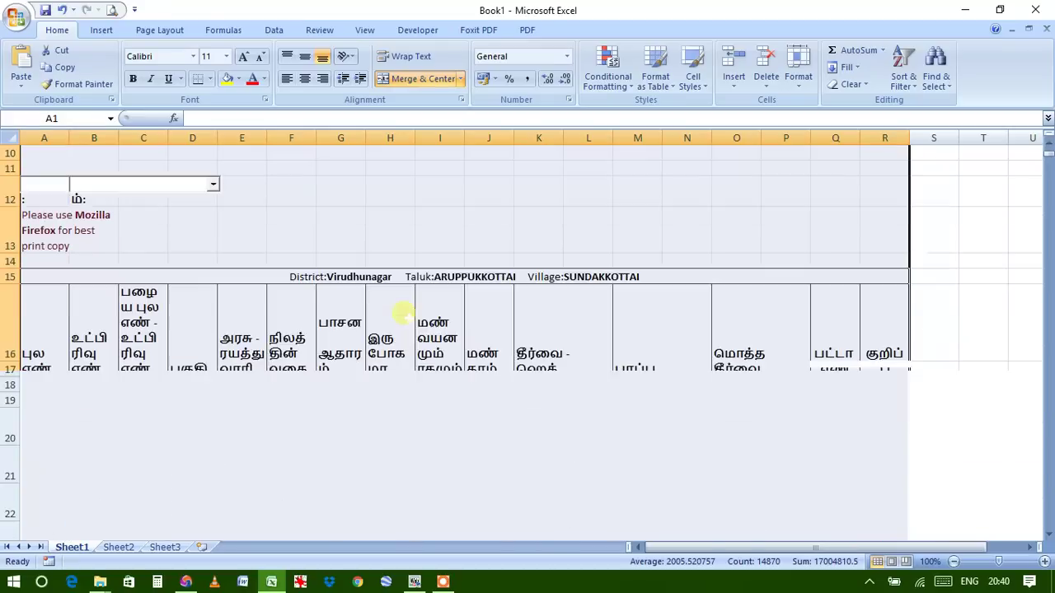
scroll(404, 314, up, 6)
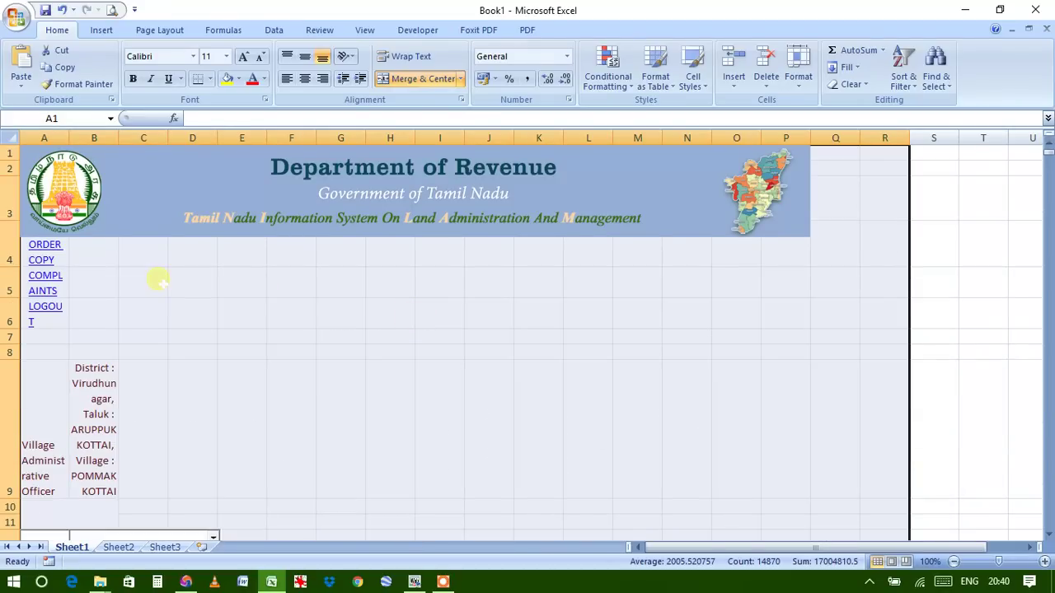
Cut the banner image and delete the rows above the register's column headings
click(244, 200)
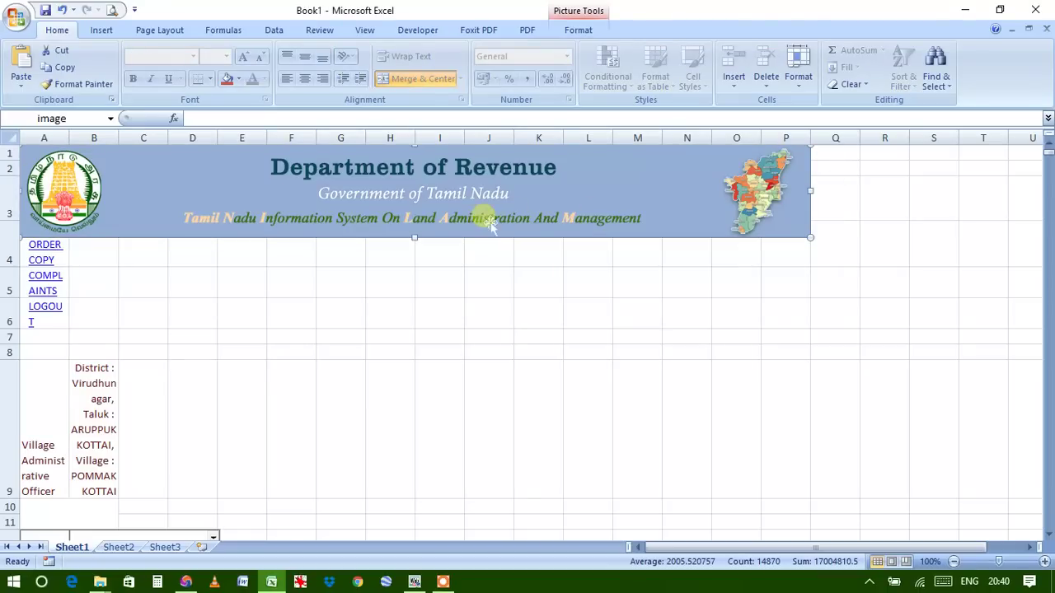
click(63, 53)
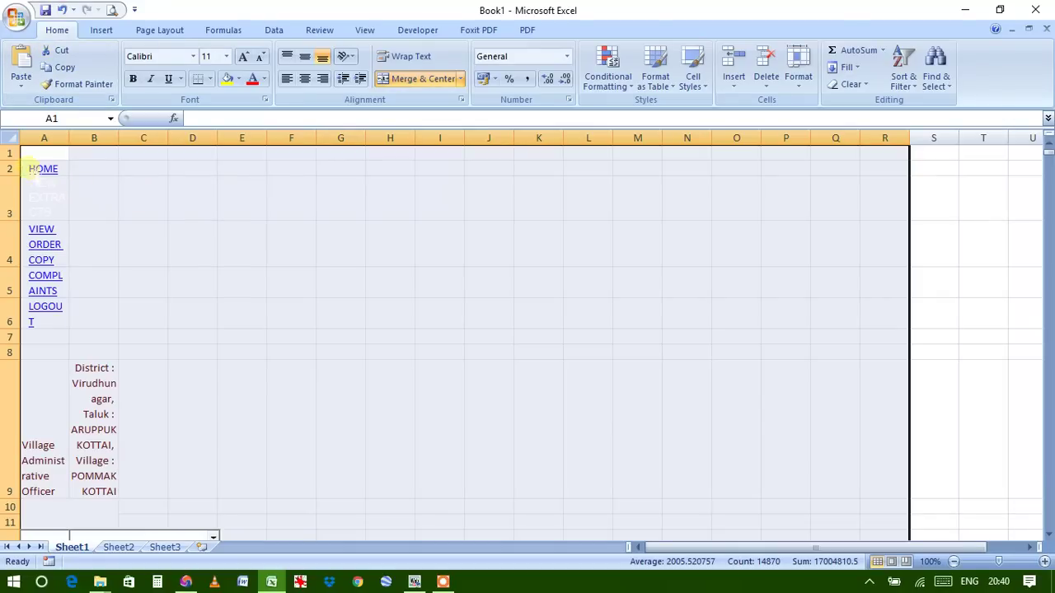
drag(10, 153, 23, 450)
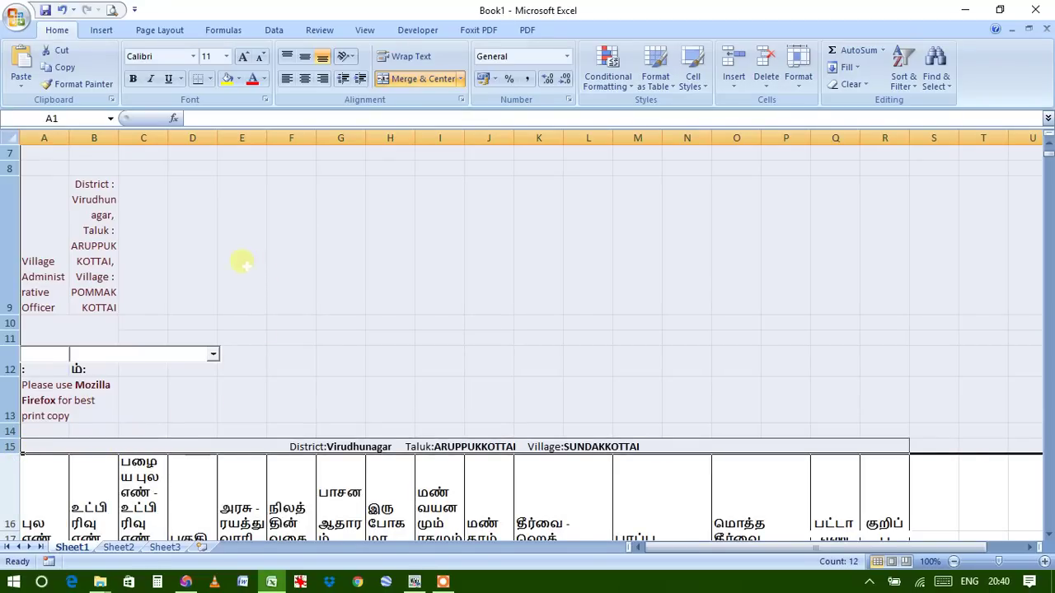
right_click(206, 201)
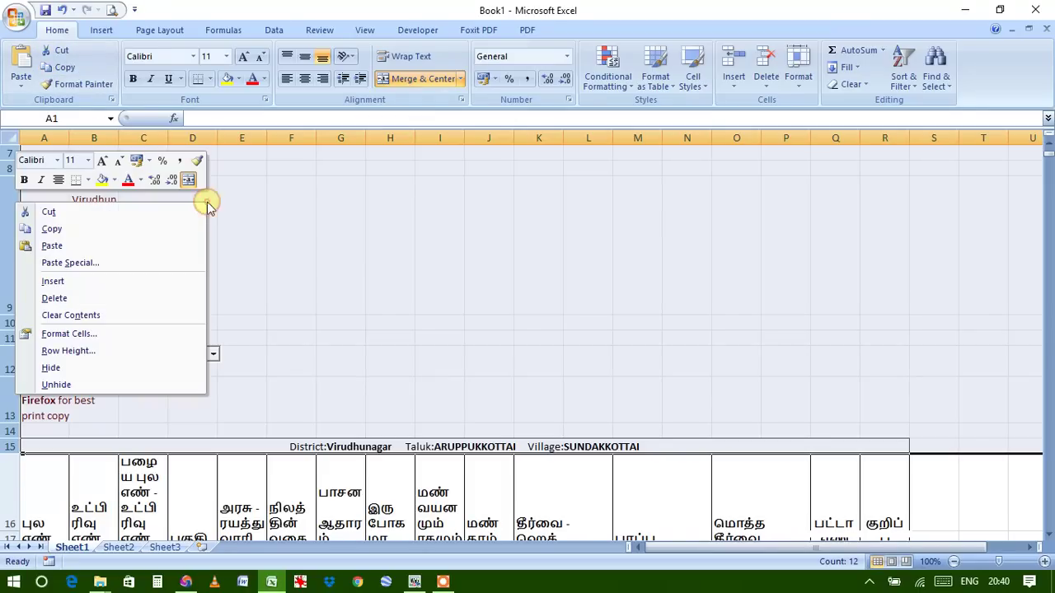
click(65, 300)
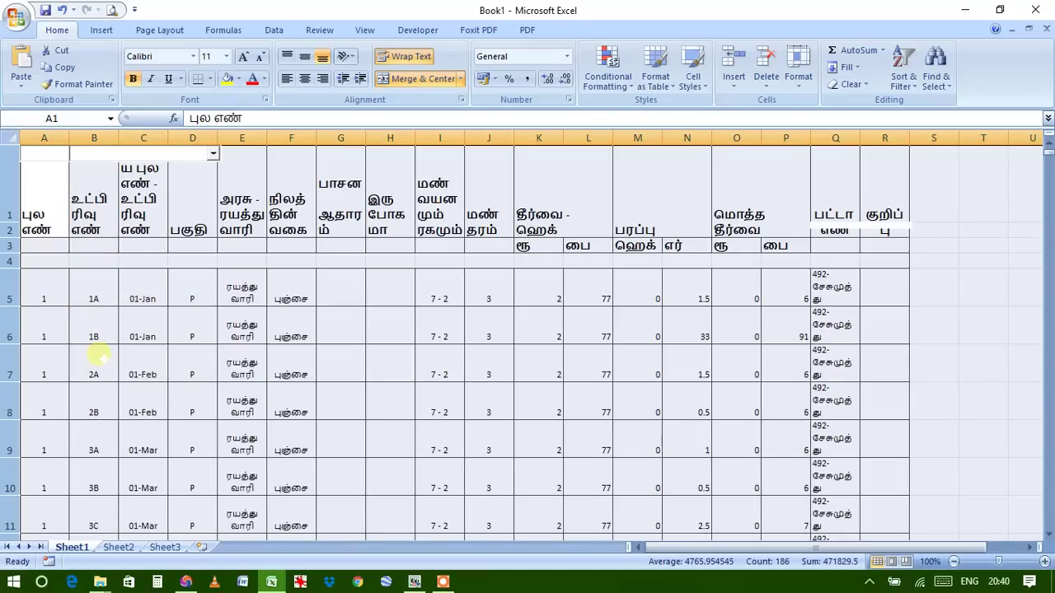
Review the repeated headers and survey-number total rows, then select the whole worksheet
scroll(350, 324, down, 1)
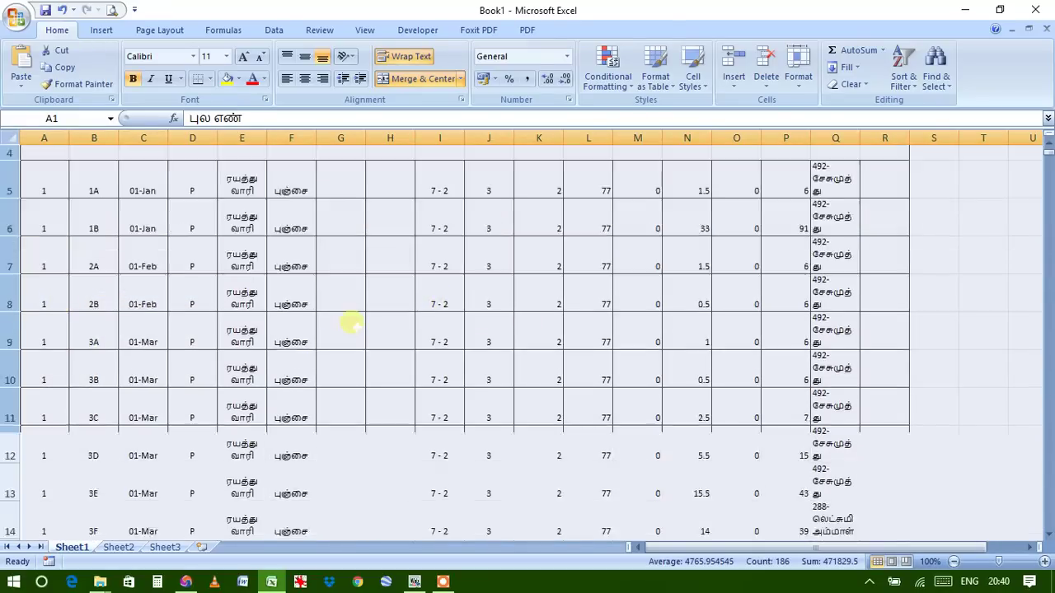
scroll(351, 324, down, 11)
scroll(350, 323, up, 12)
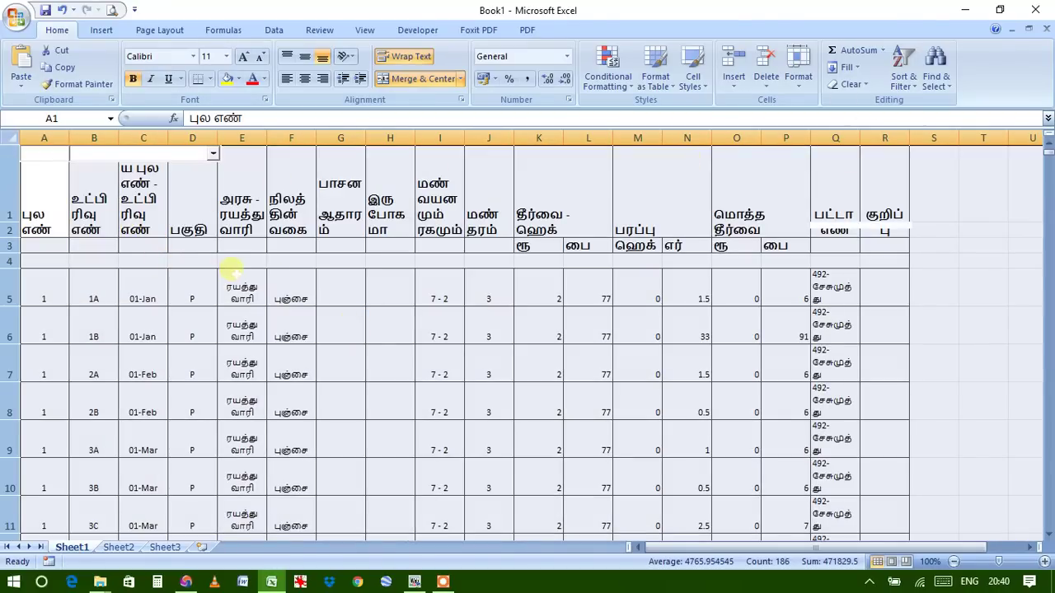
scroll(575, 317, down, 6)
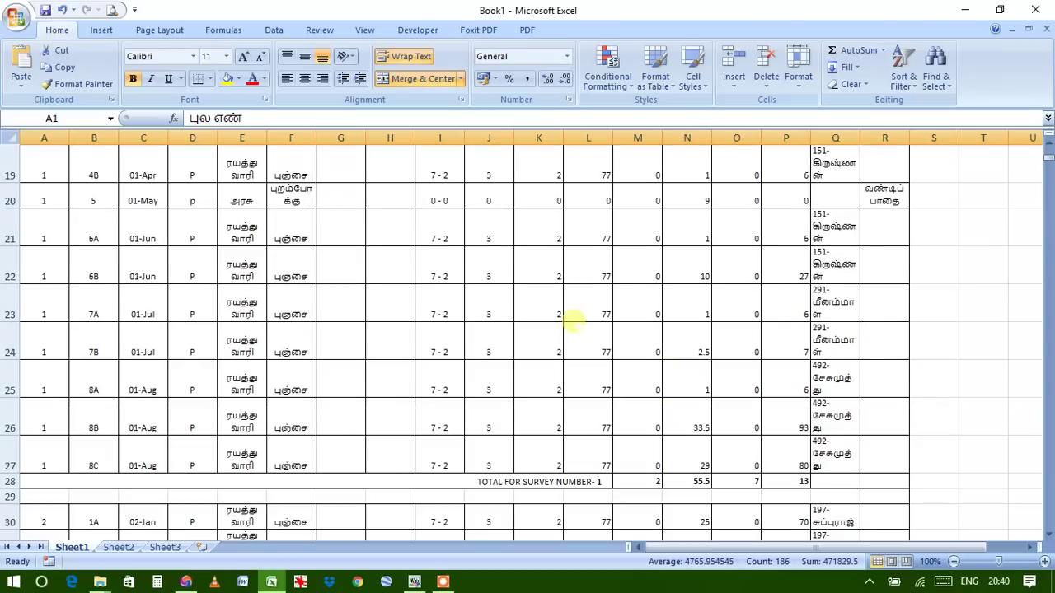
scroll(573, 321, down, 4)
scroll(566, 322, up, 12)
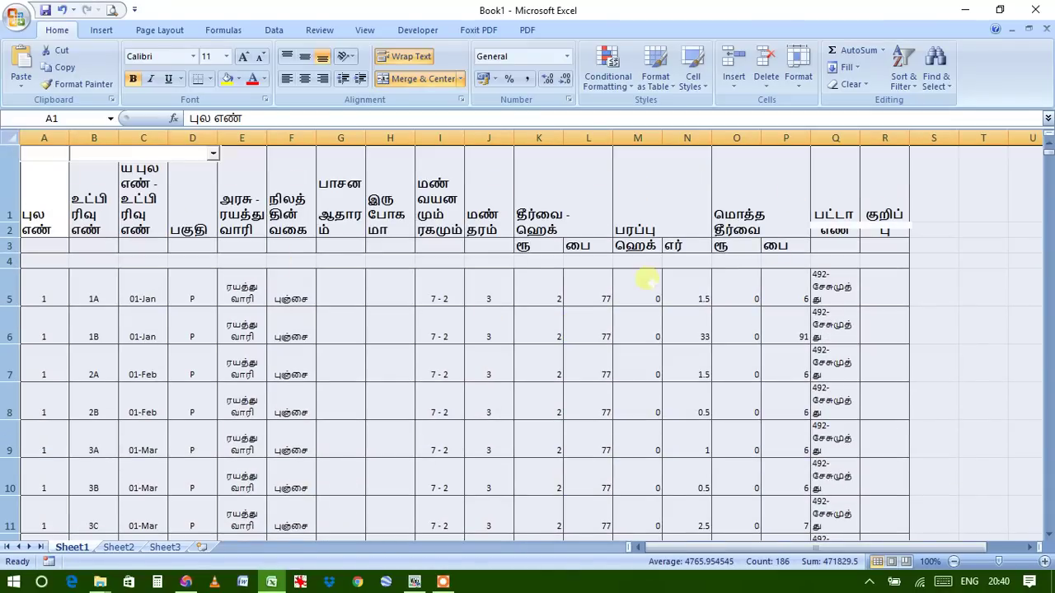
scroll(171, 272, down, 1)
scroll(164, 248, up, 1)
scroll(293, 344, down, 9)
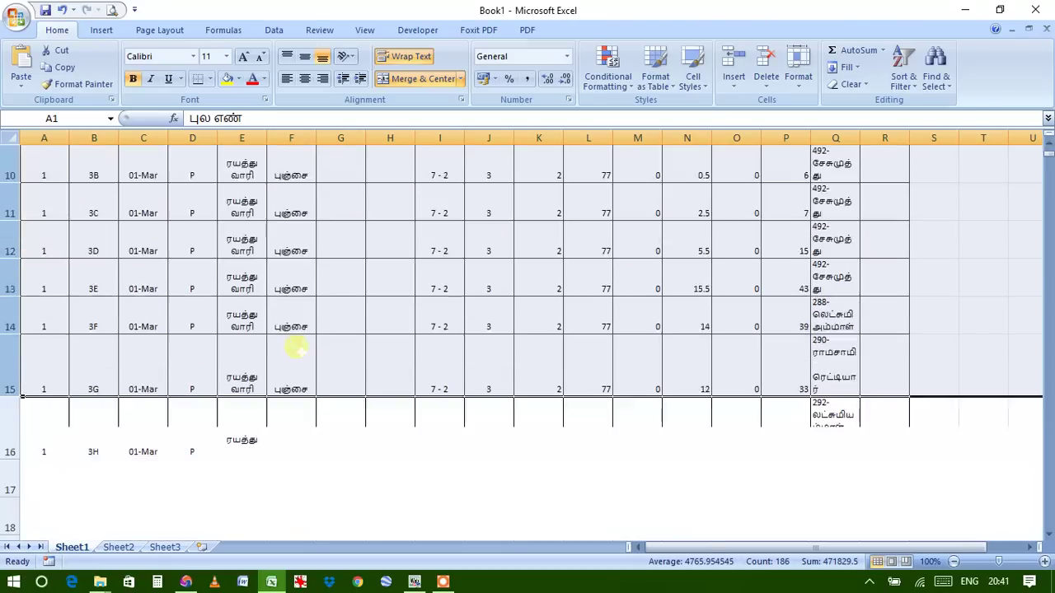
scroll(292, 344, down, 2)
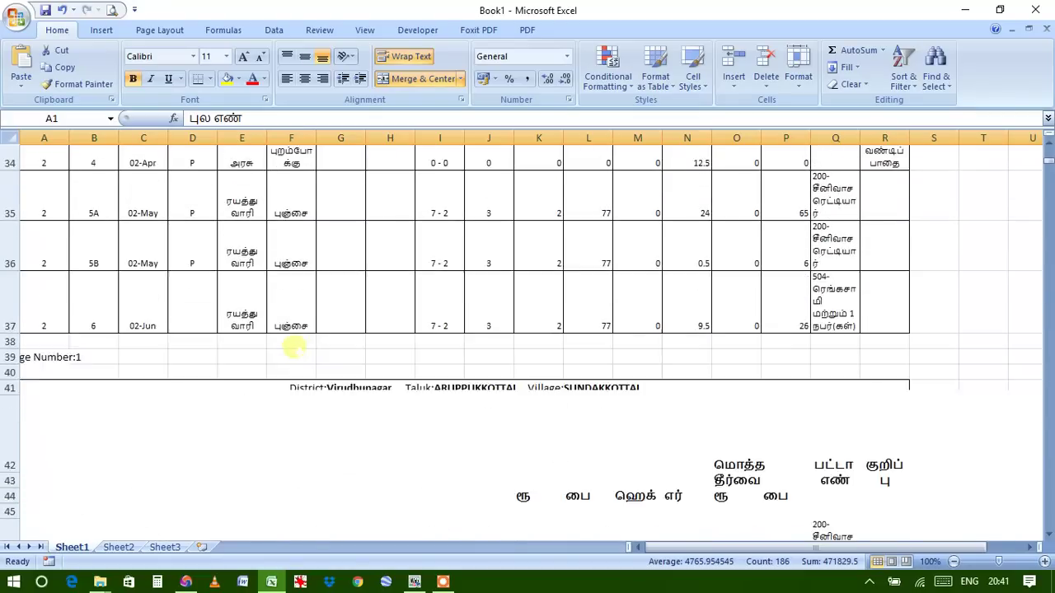
scroll(292, 344, up, 4)
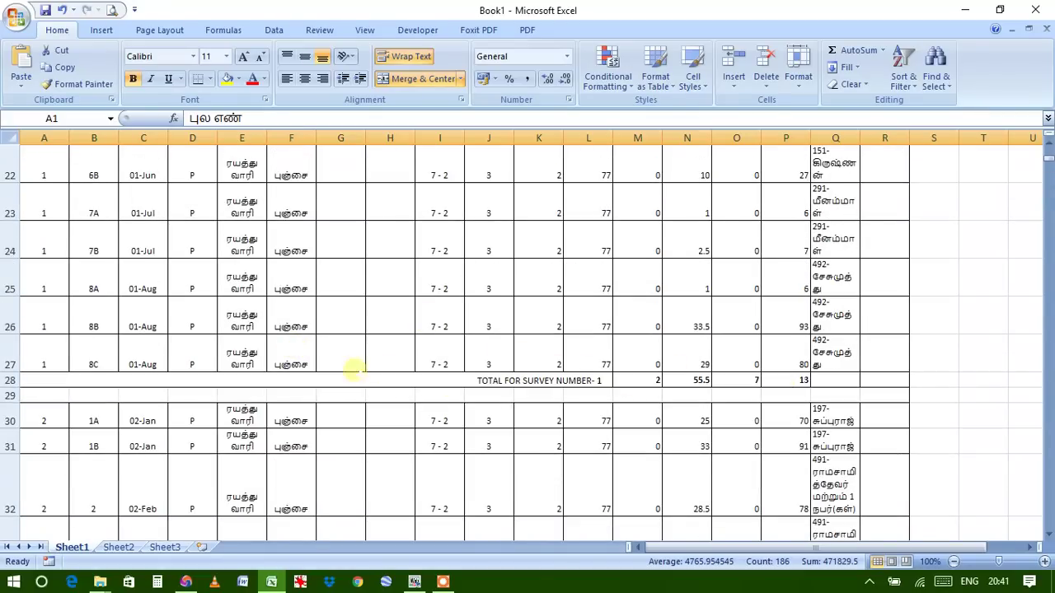
scroll(355, 356, up, 7)
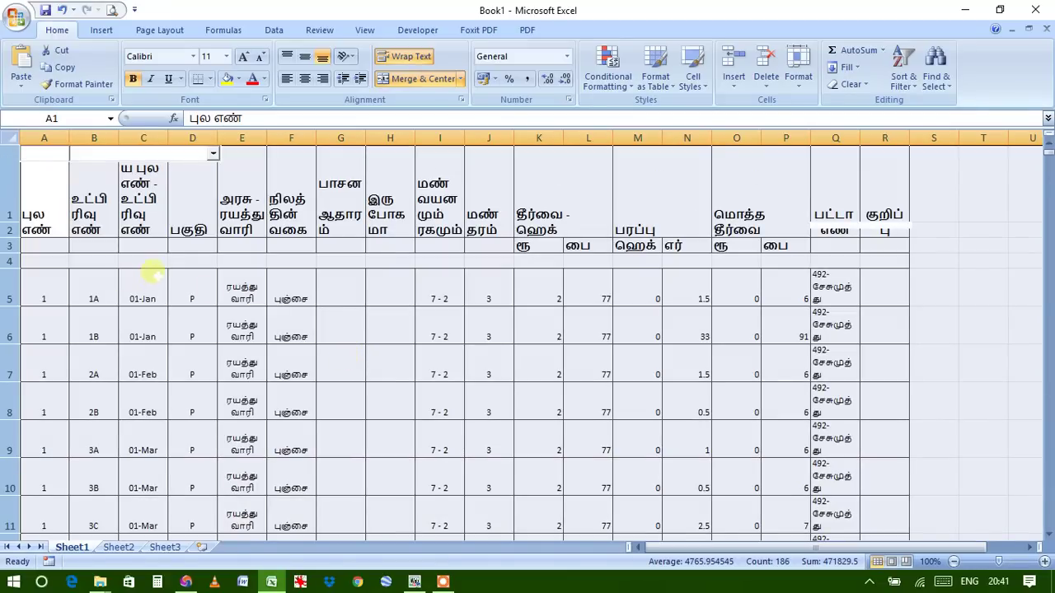
click(11, 141)
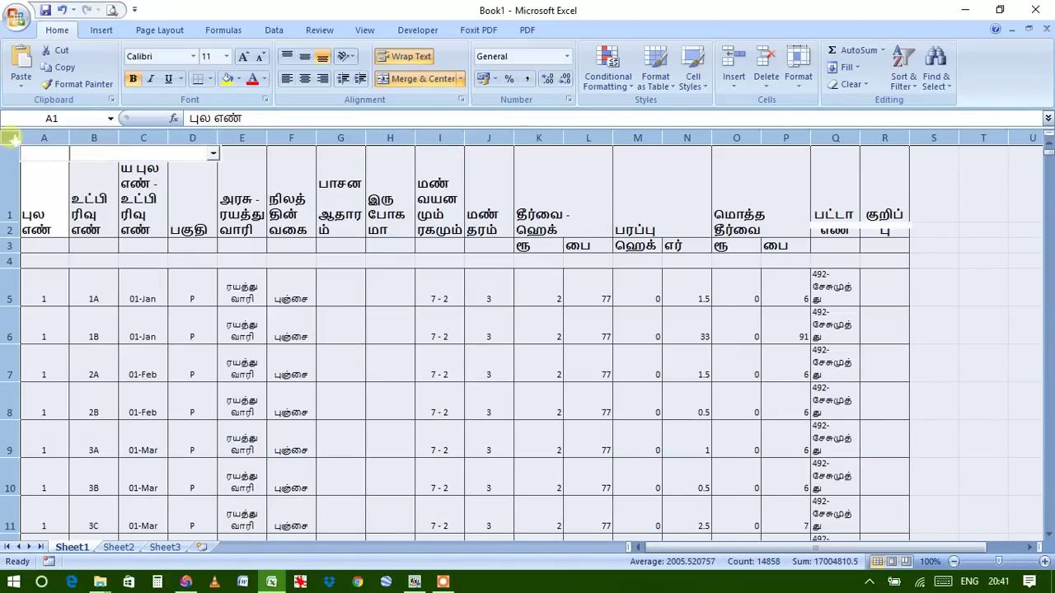
Turn on AutoFilter from the Data tab and open column F's நிலத்தின் வகை value list
click(277, 33)
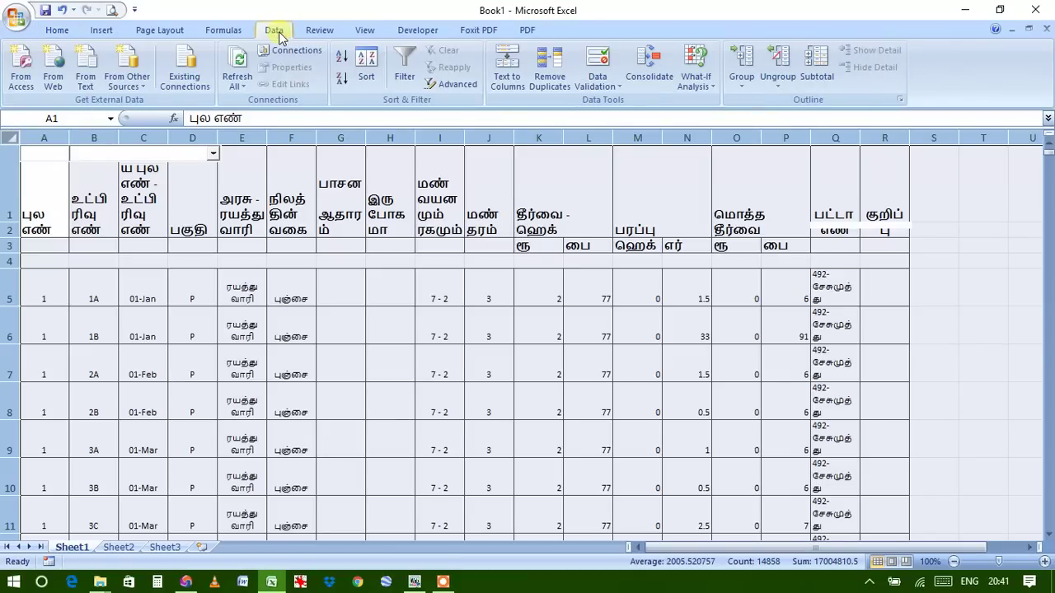
click(404, 78)
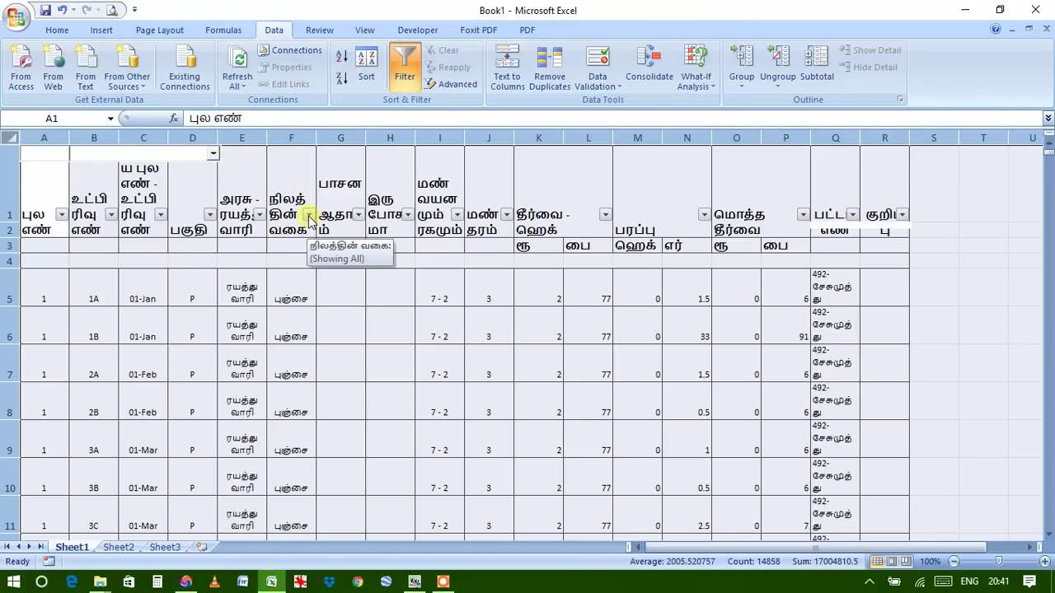
click(309, 216)
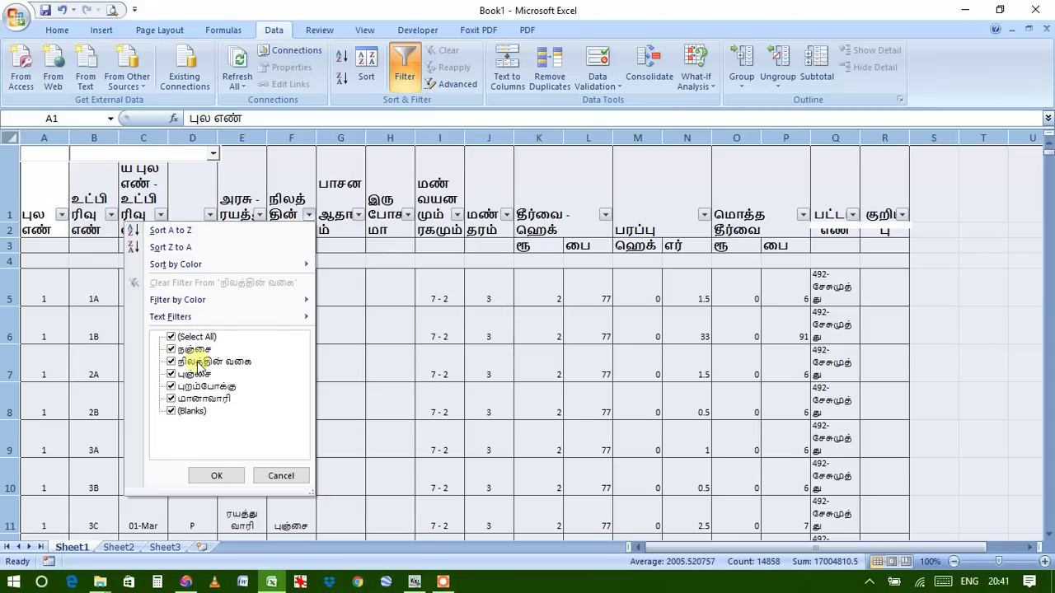
Uncheck நிலத்தின் வகை and (Blanks) in column F's filter, leaving 928 of 1331 records
click(170, 361)
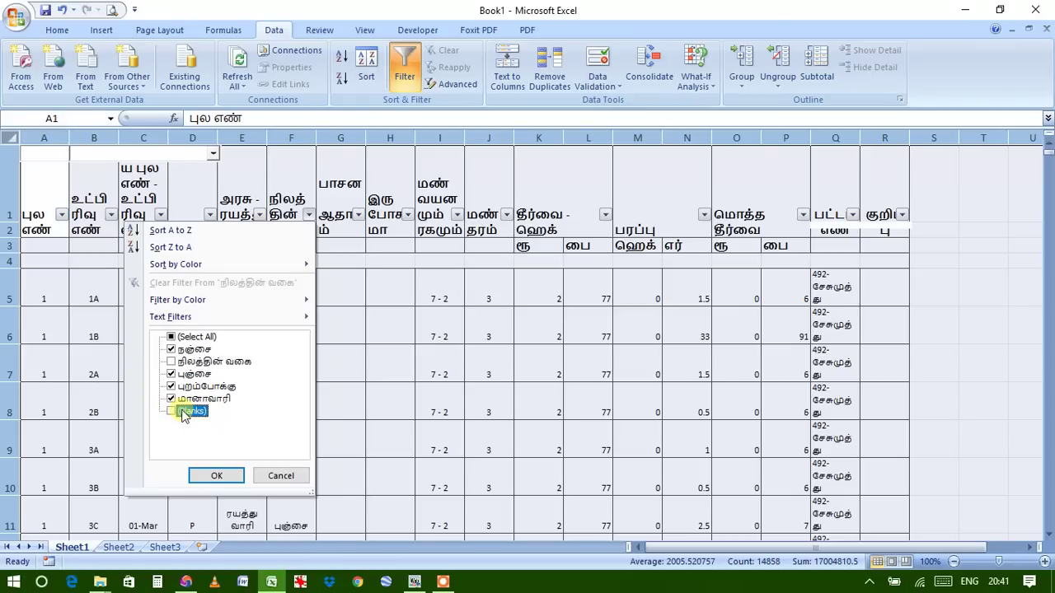
click(206, 475)
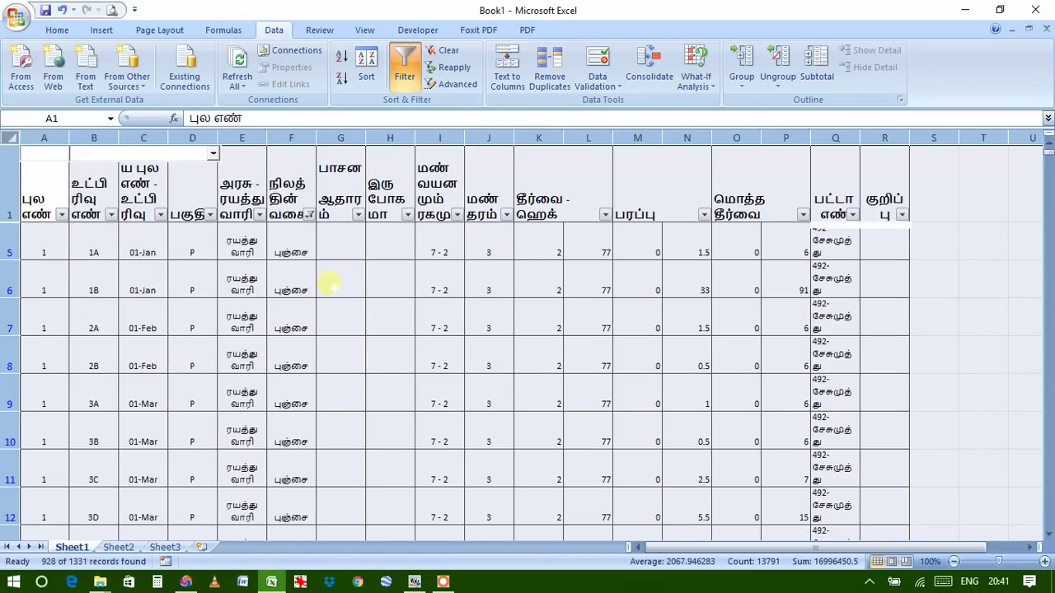
Select the first filtered data row, row 5, from A5 across to column R
click(336, 244)
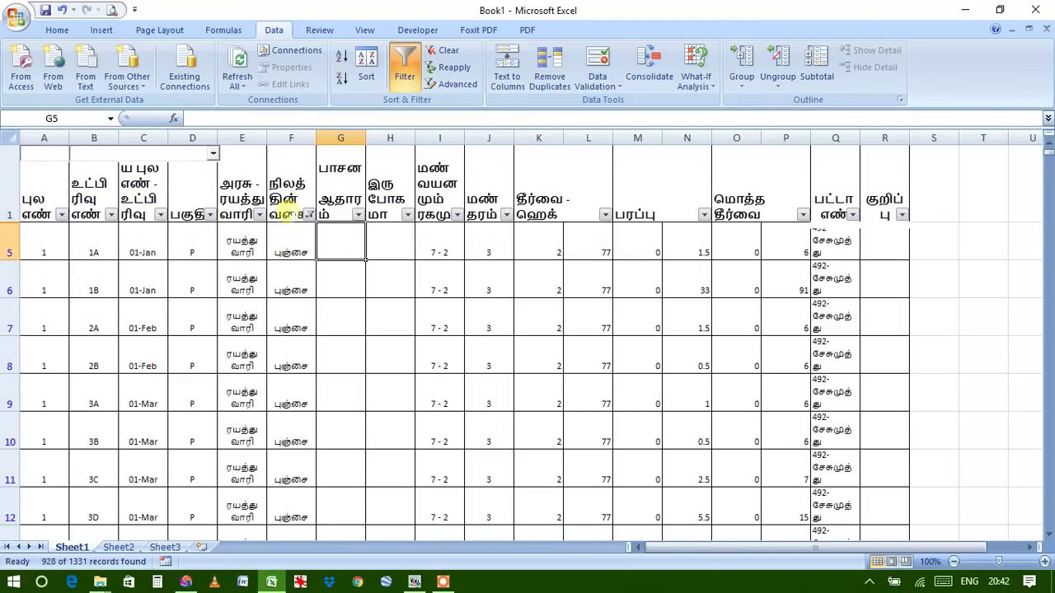
scroll(290, 262, down, 4)
scroll(295, 268, down, 1)
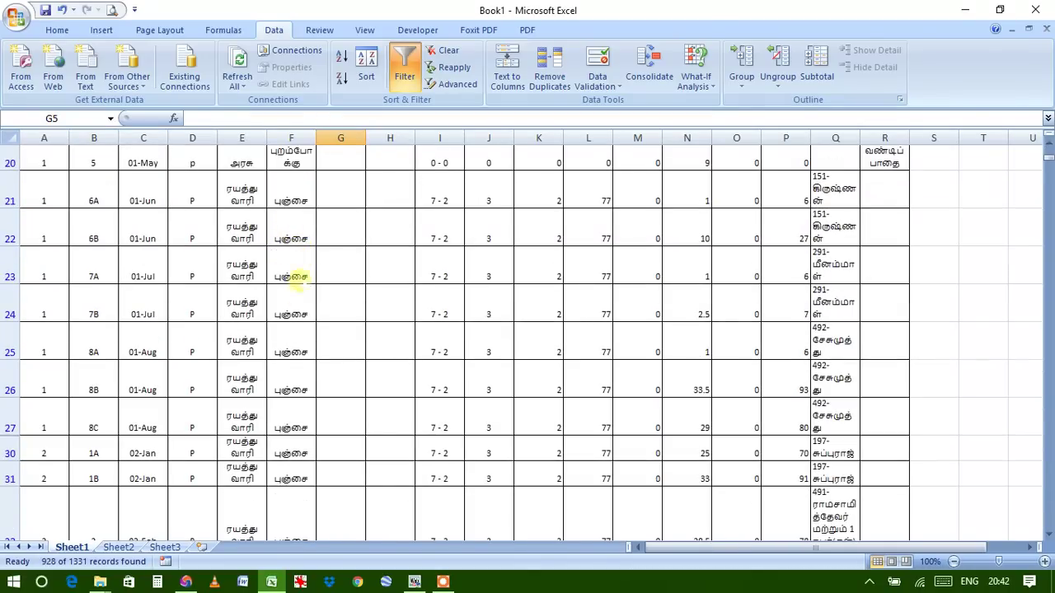
scroll(302, 338, down, 8)
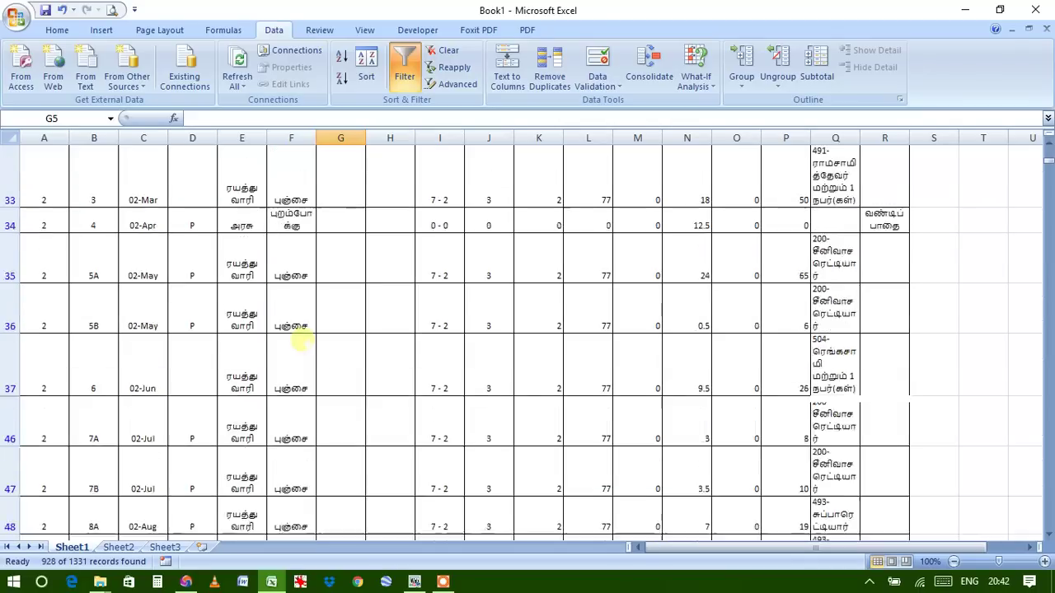
scroll(302, 338, up, 15)
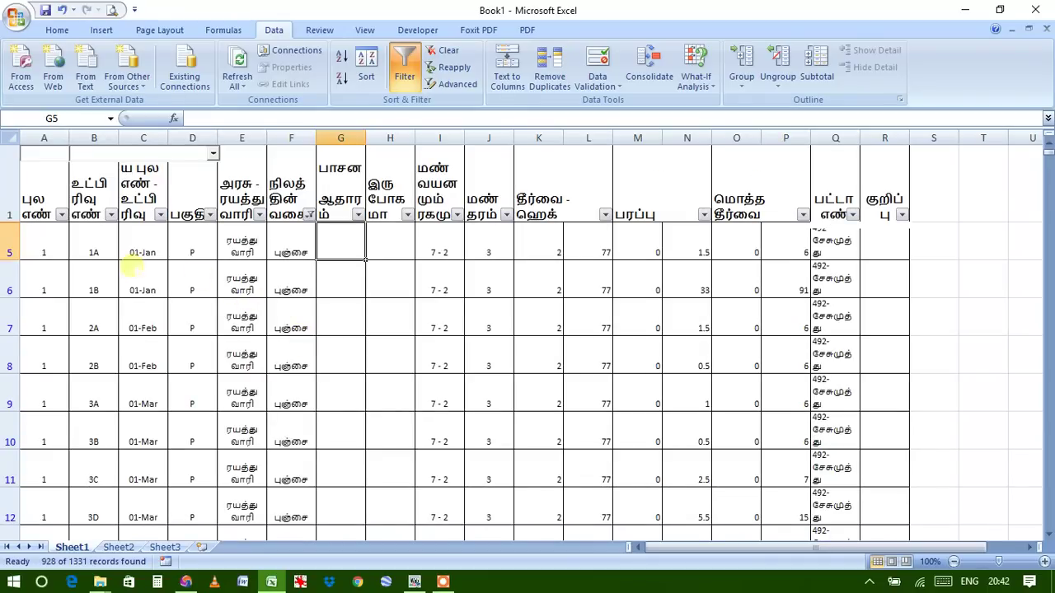
drag(45, 245, 885, 244)
click(47, 242)
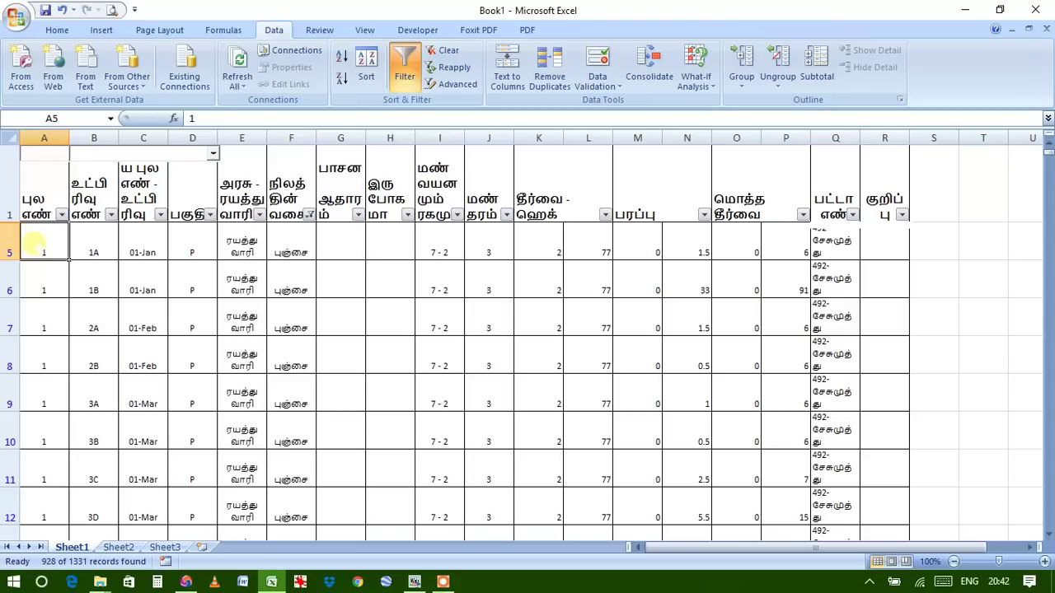
drag(33, 243, 862, 259)
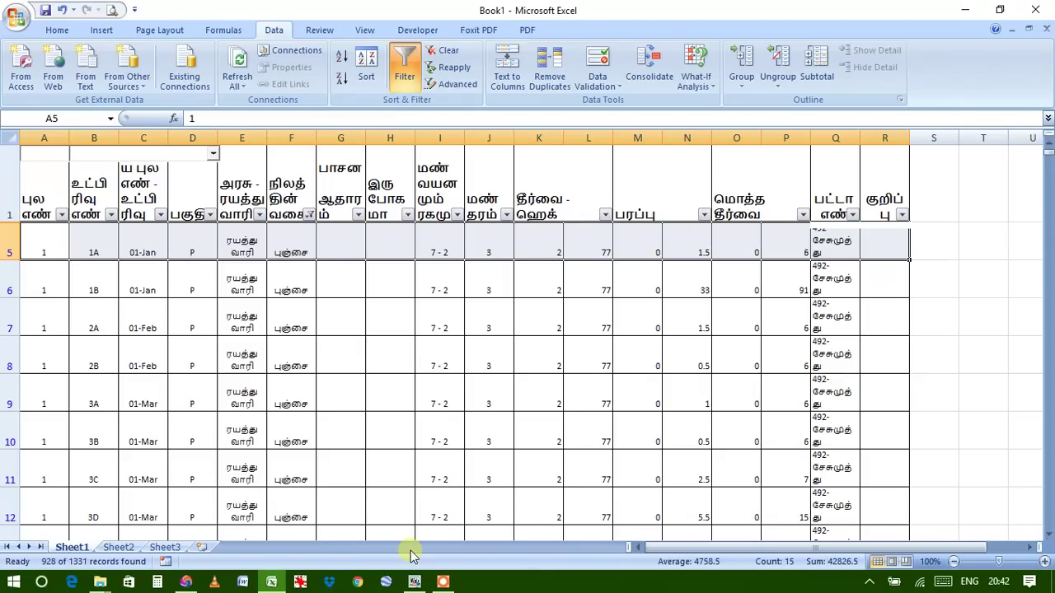
Select the filtered register from A5:R5 down to the last record at row 1314
key(ctrl+shift+Down)
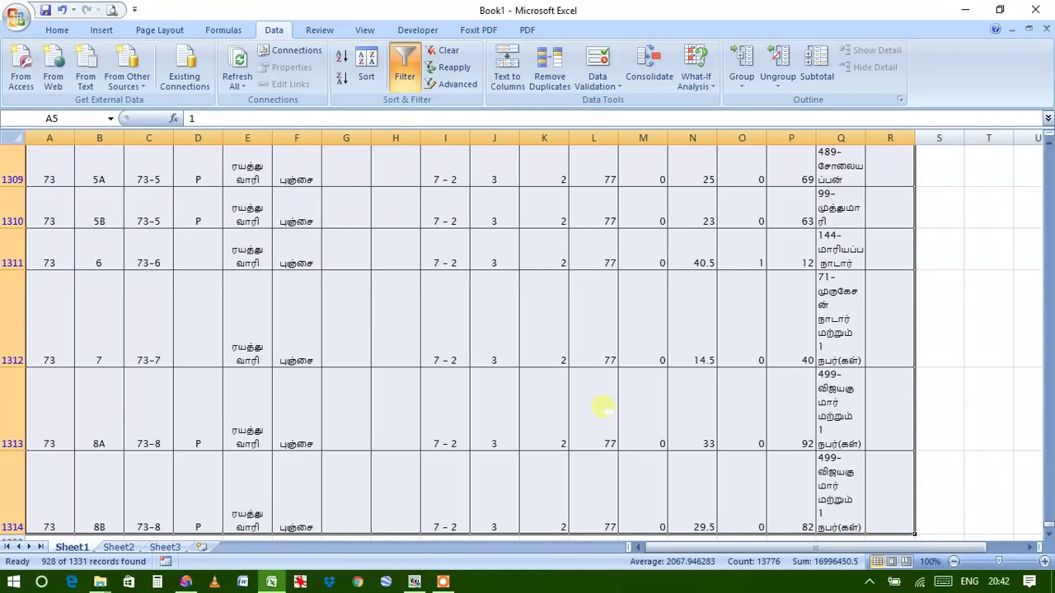
scroll(604, 408, down, 5)
scroll(604, 408, up, 3)
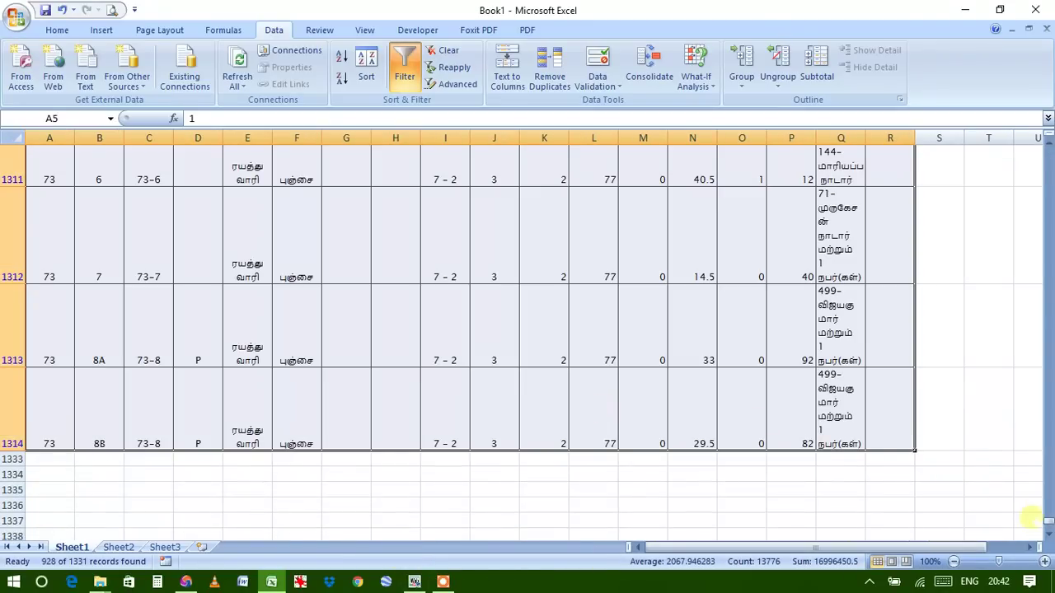
drag(1051, 525, 1051, 152)
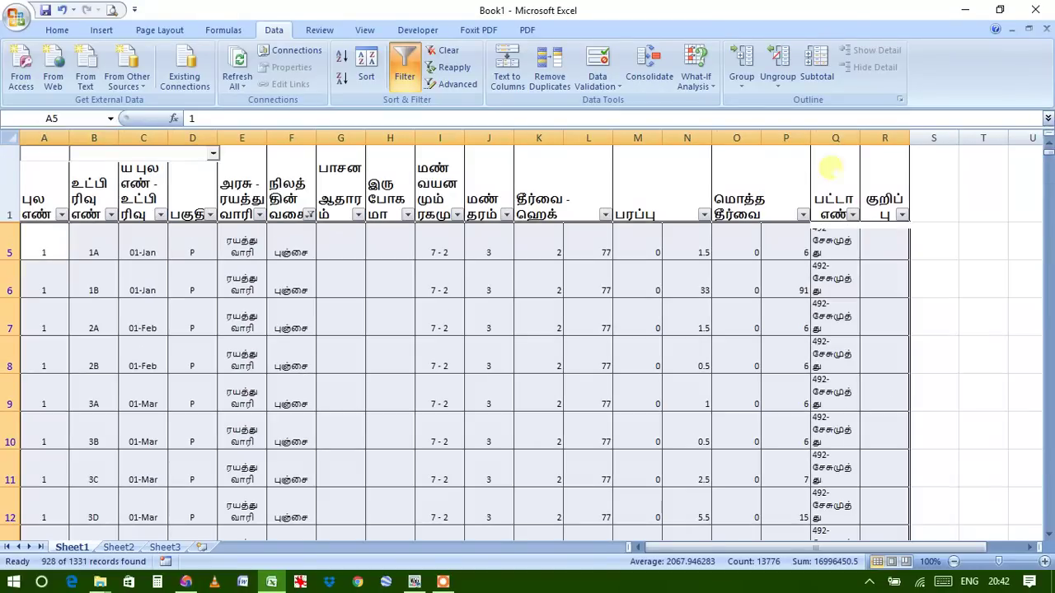
click(86, 285)
drag(36, 241, 895, 398)
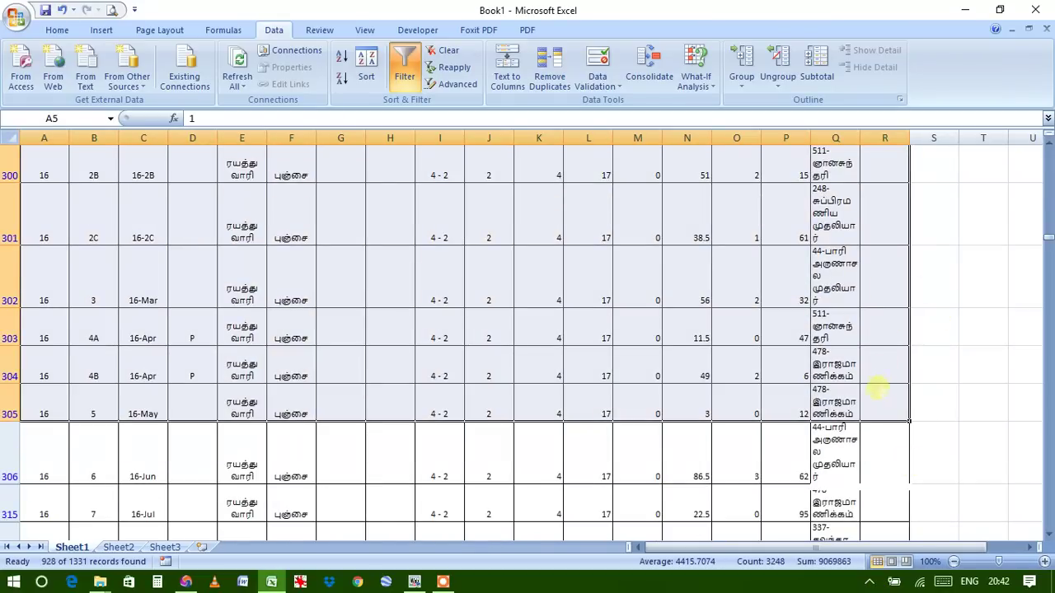
drag(1048, 237, 1048, 146)
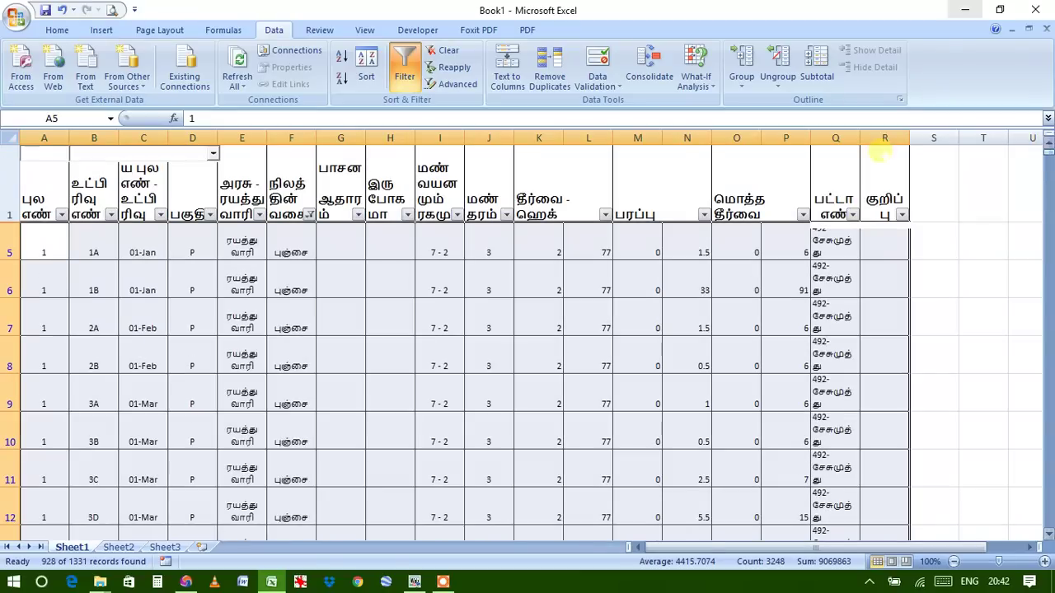
click(41, 244)
drag(41, 244, 902, 247)
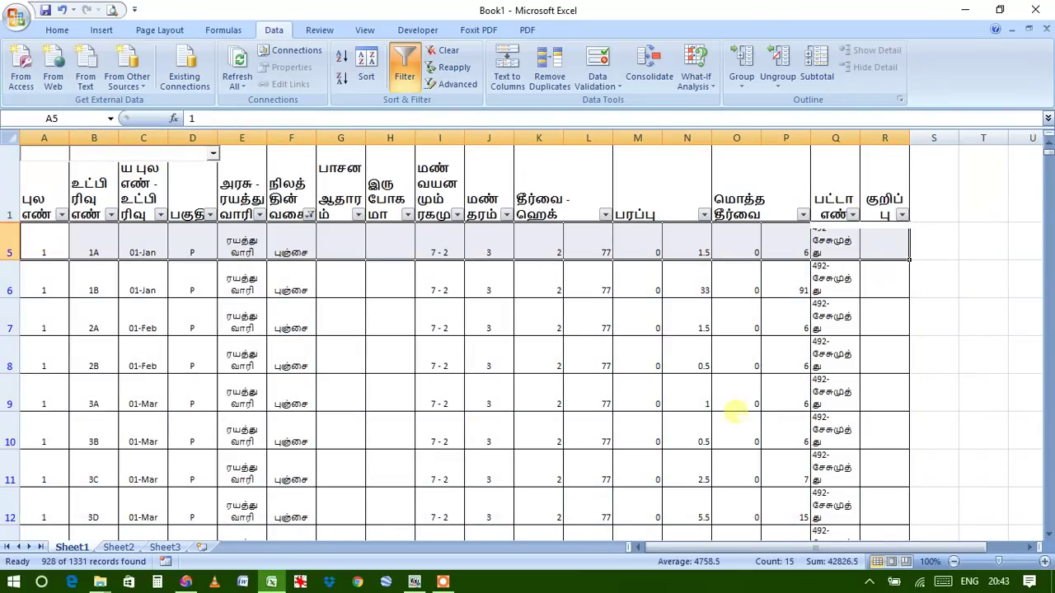
key(ctrl+shift+Down)
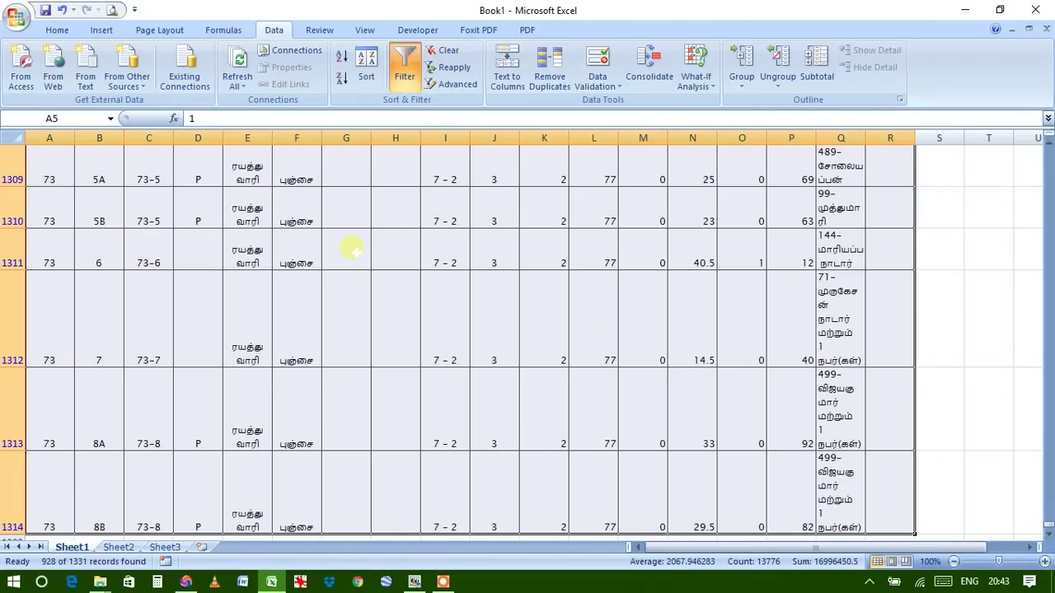
Copy the selected register rows 5–1314 across columns A to R
right_click(352, 249)
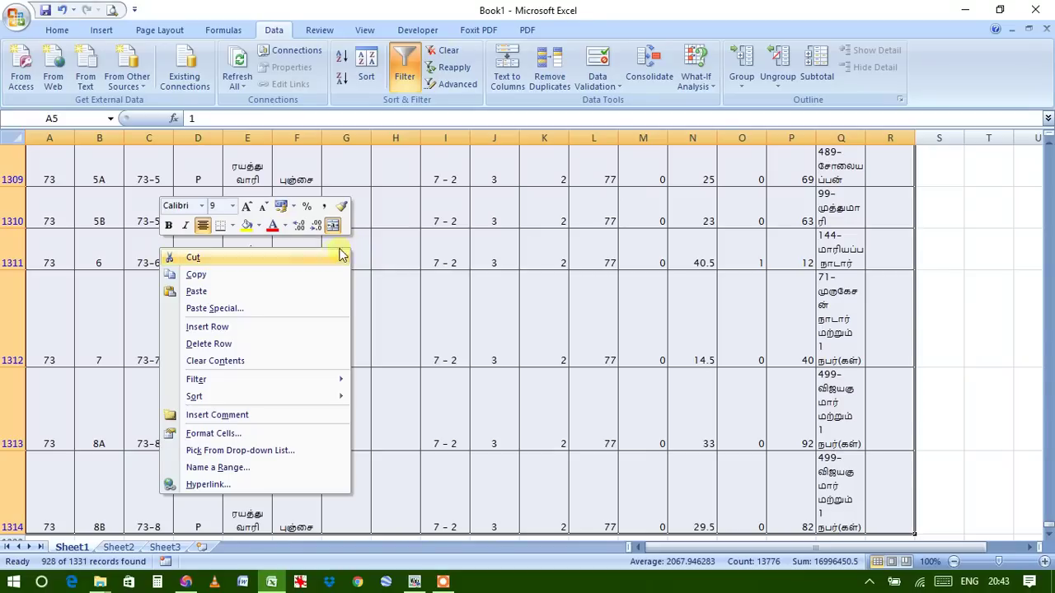
click(213, 276)
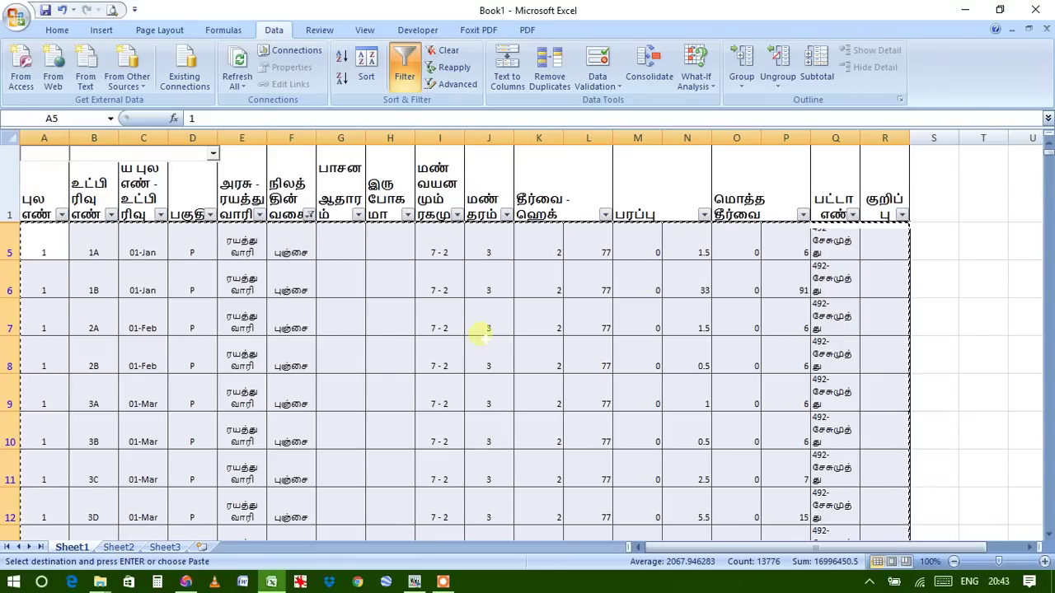
Paste the copied rows into Sheet2 at cell A1 as values only
click(135, 548)
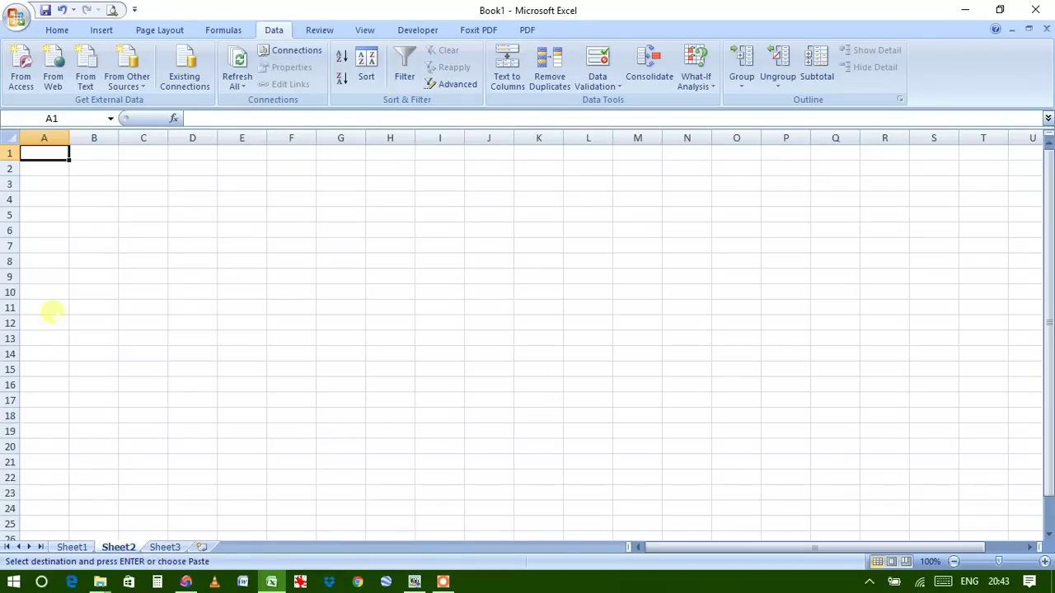
right_click(37, 155)
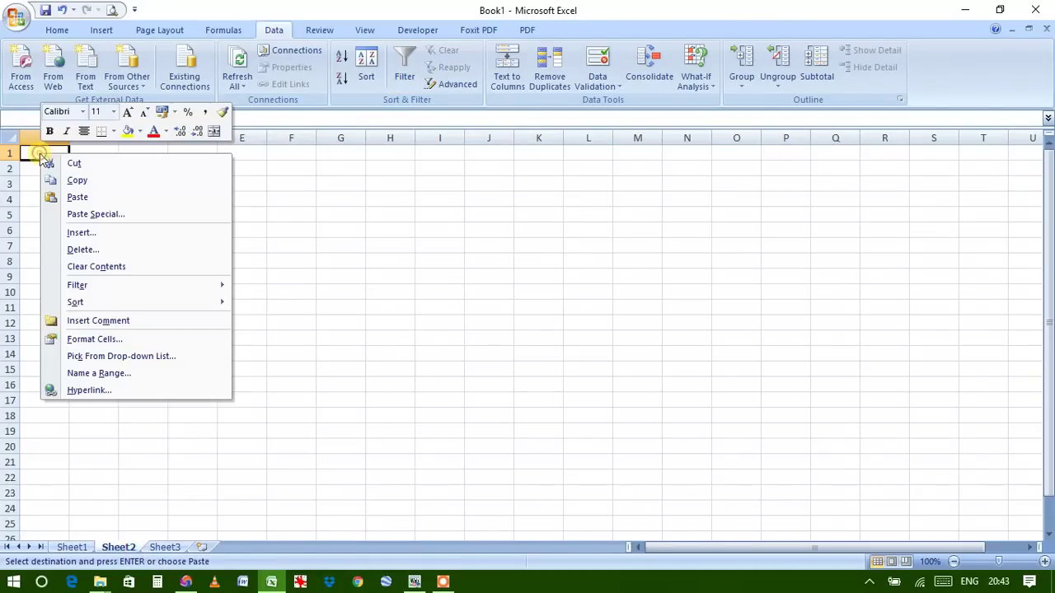
click(105, 215)
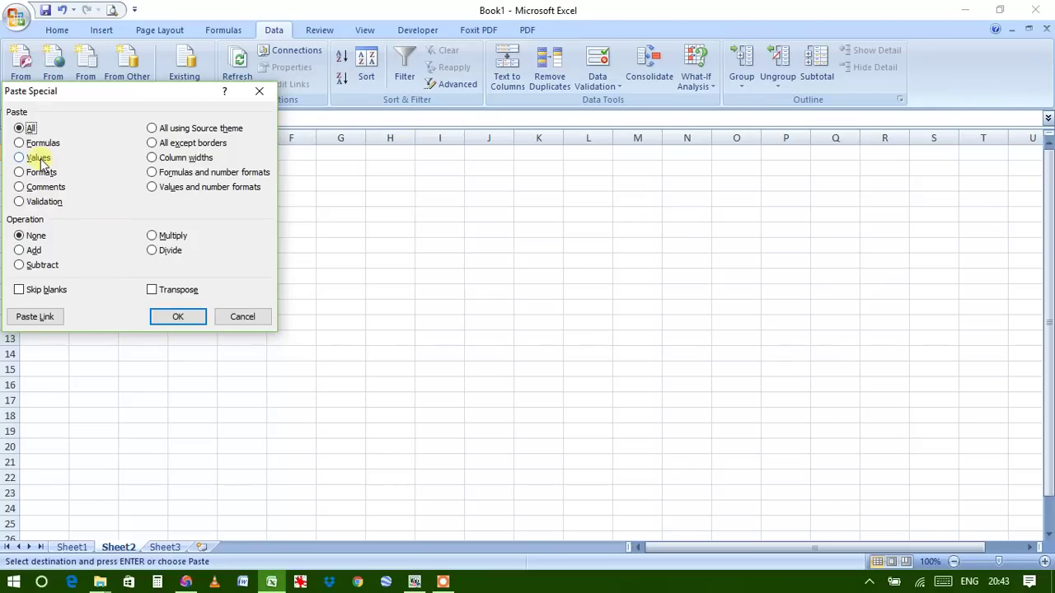
click(37, 158)
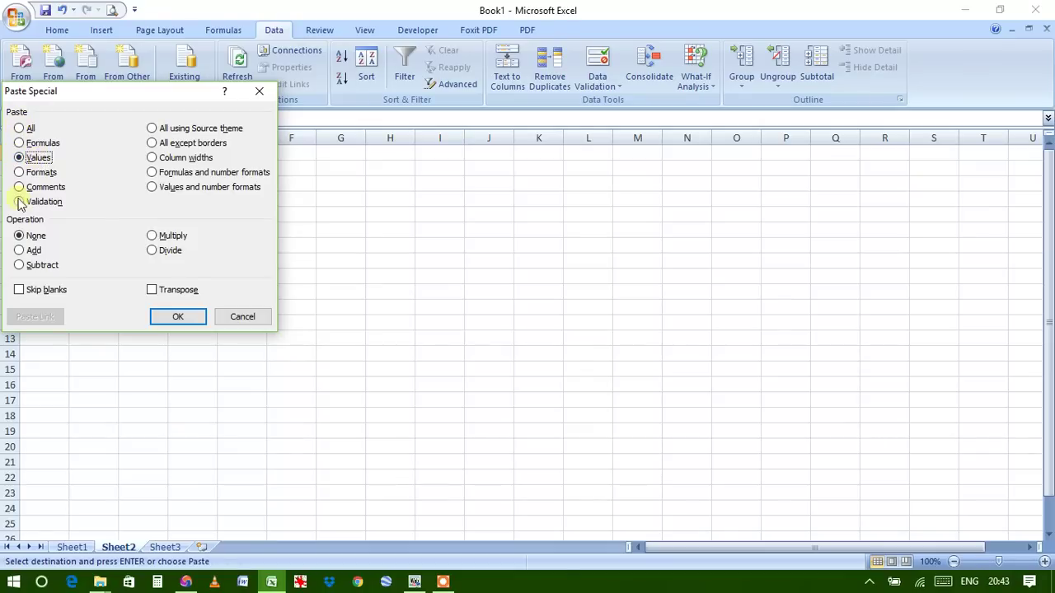
click(175, 318)
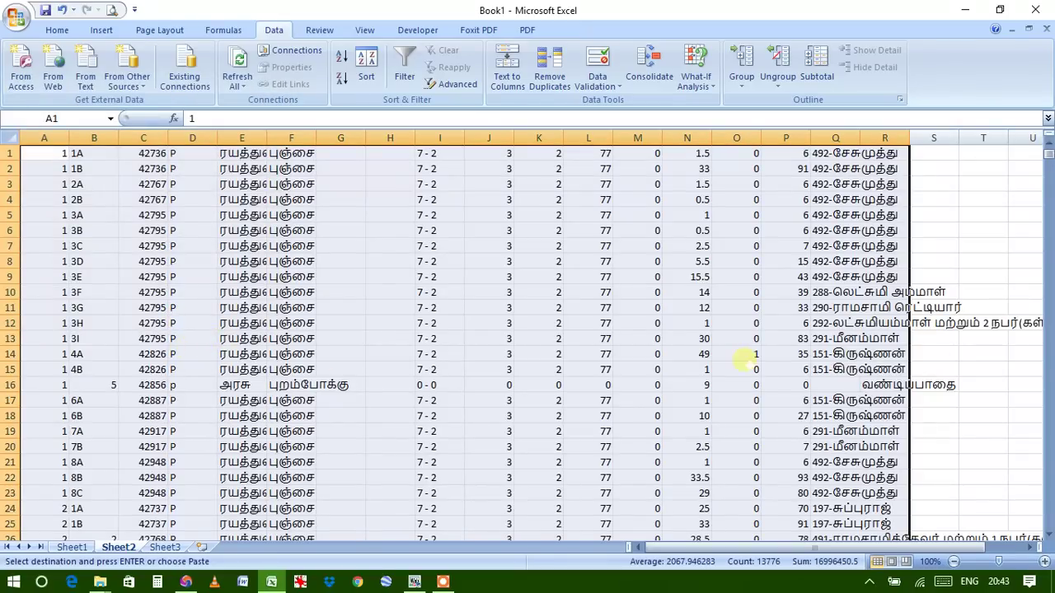
mouse_move(1050, 158)
mouse_down()
mouse_move(1044, 547)
mouse_move(1048, 139)
mouse_up()
click(72, 547)
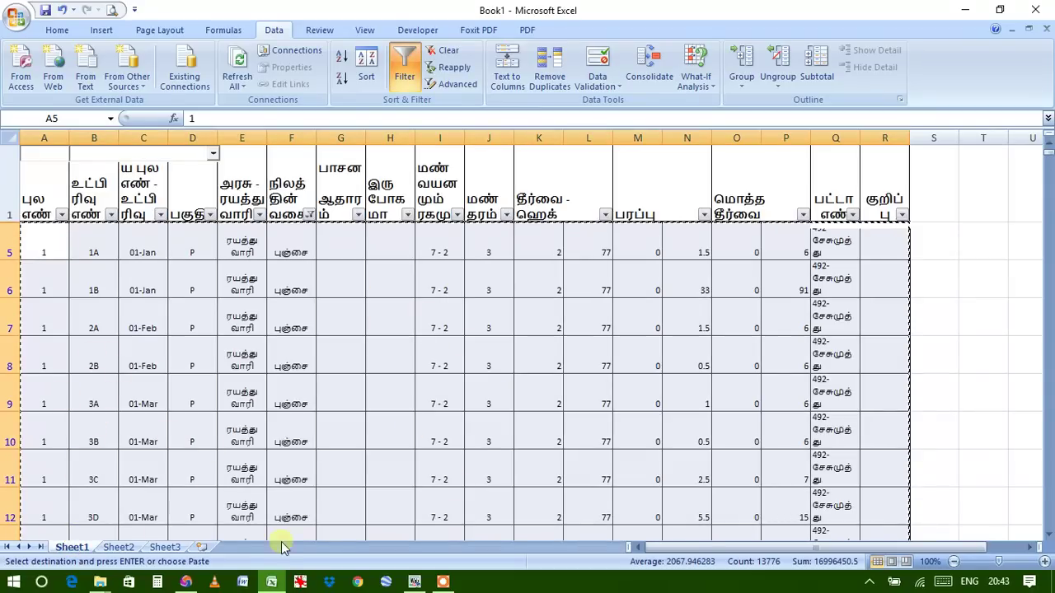
click(117, 547)
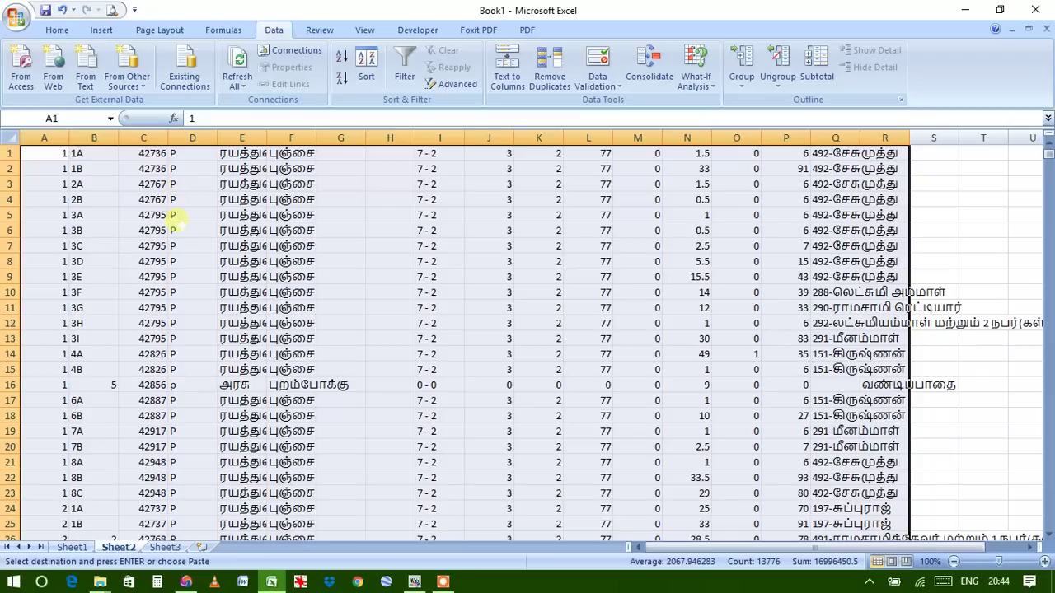
scroll(176, 214, down, 16)
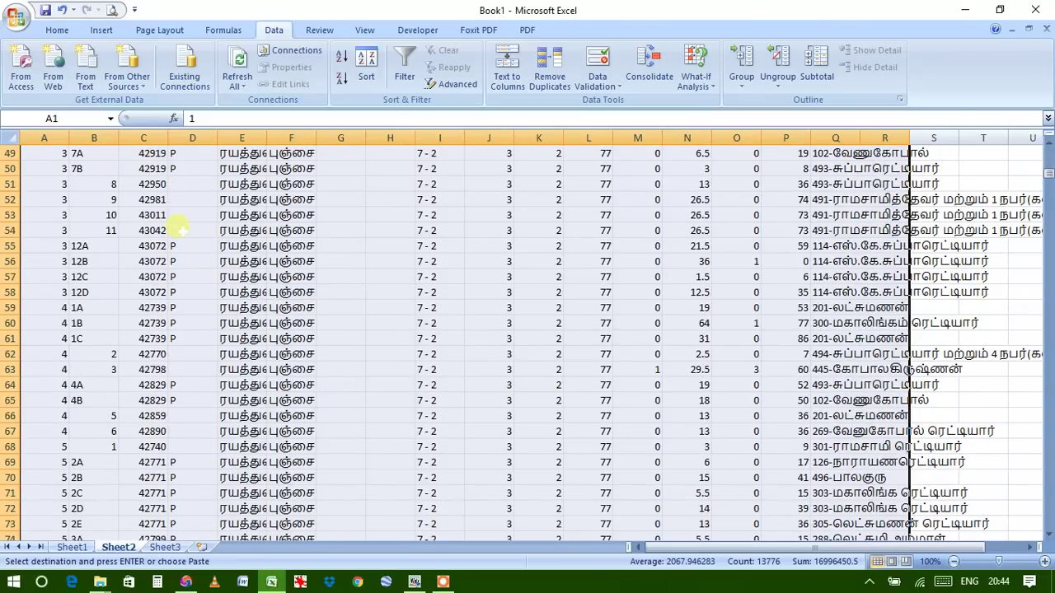
scroll(180, 233, down, 17)
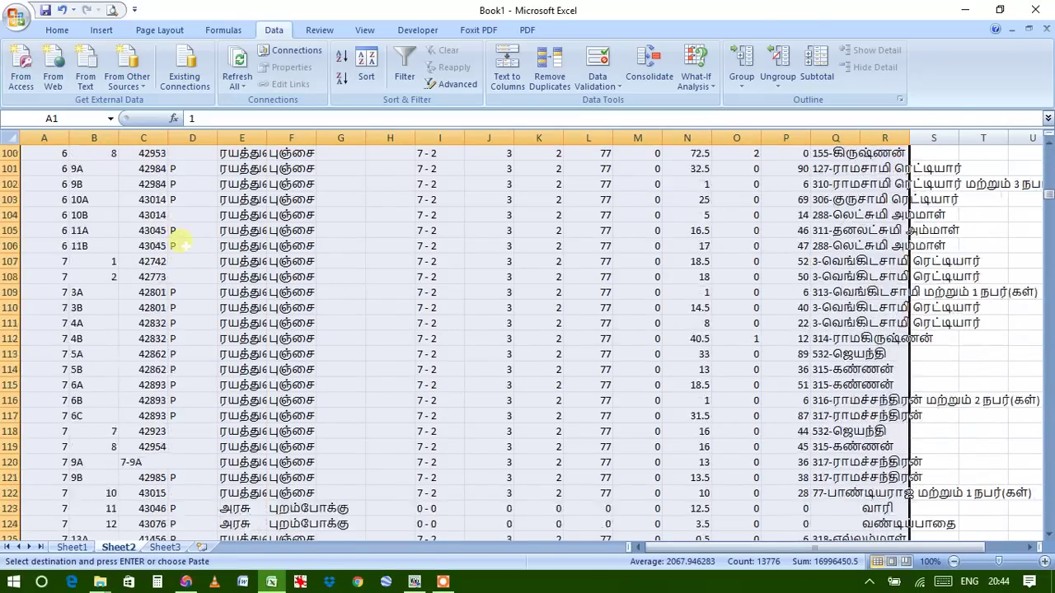
scroll(180, 238, down, 6)
scroll(181, 241, up, 6)
scroll(181, 240, up, 14)
scroll(181, 241, up, 19)
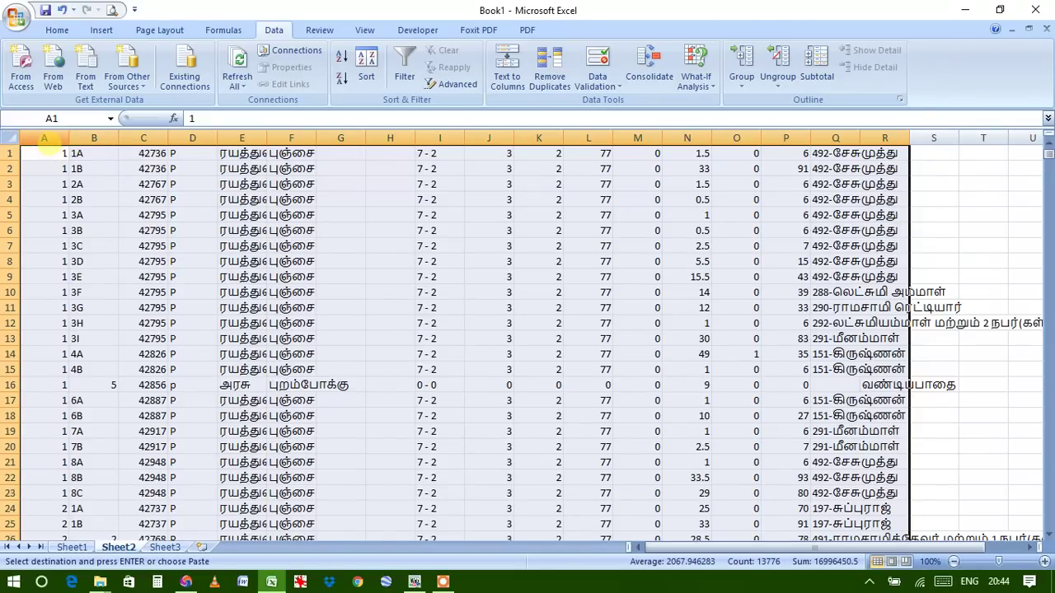
click(45, 138)
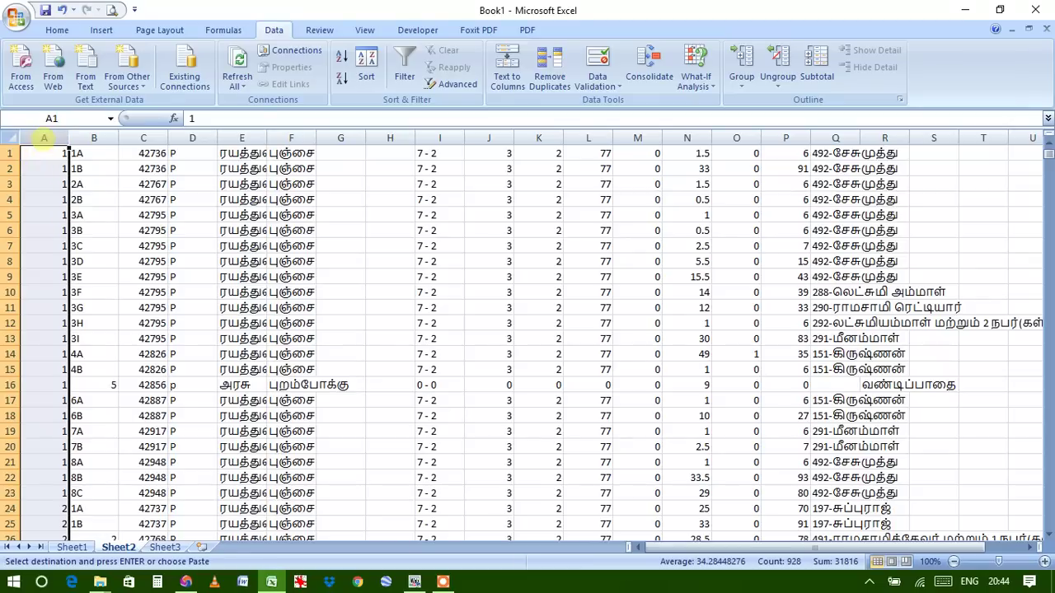
Insert a new empty column A on Sheet2 before the land data
click(44, 138)
right_click(43, 139)
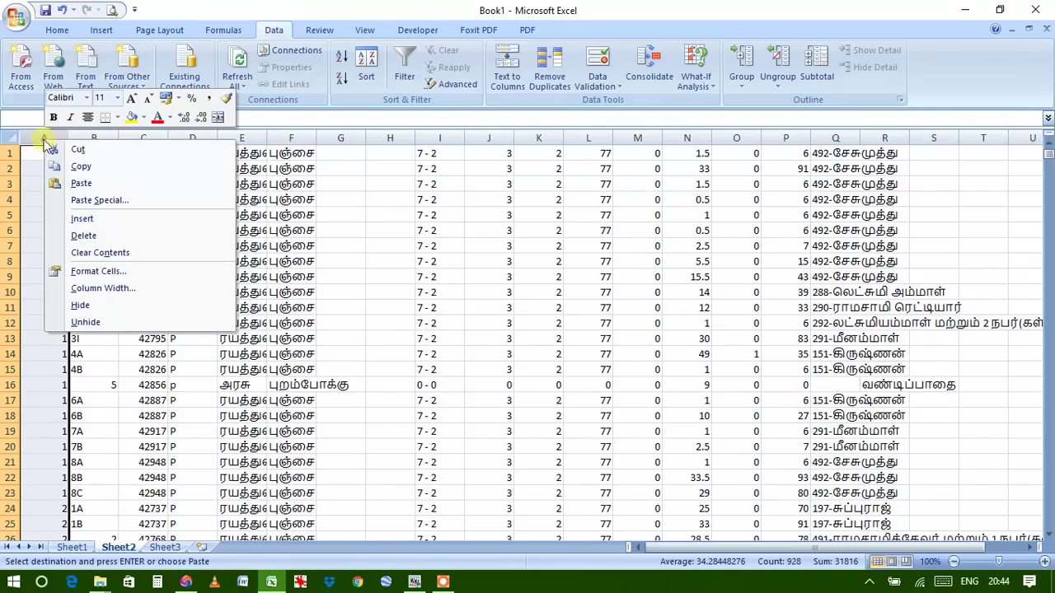
click(82, 218)
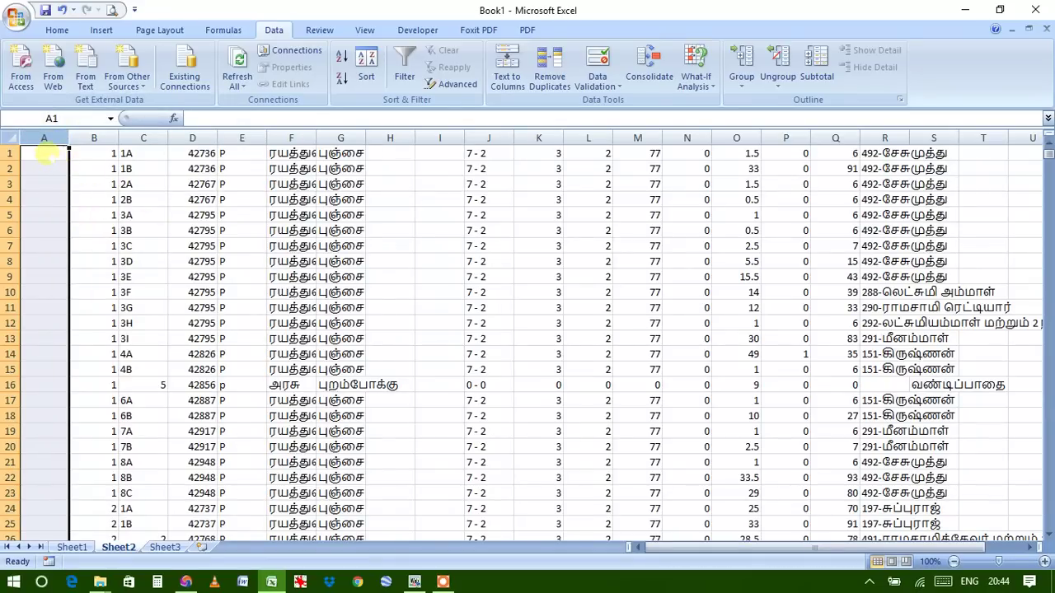
Enter serial numbers 1 and 2 in A1 and A2, then select A1:A2
click(46, 153)
text(1)
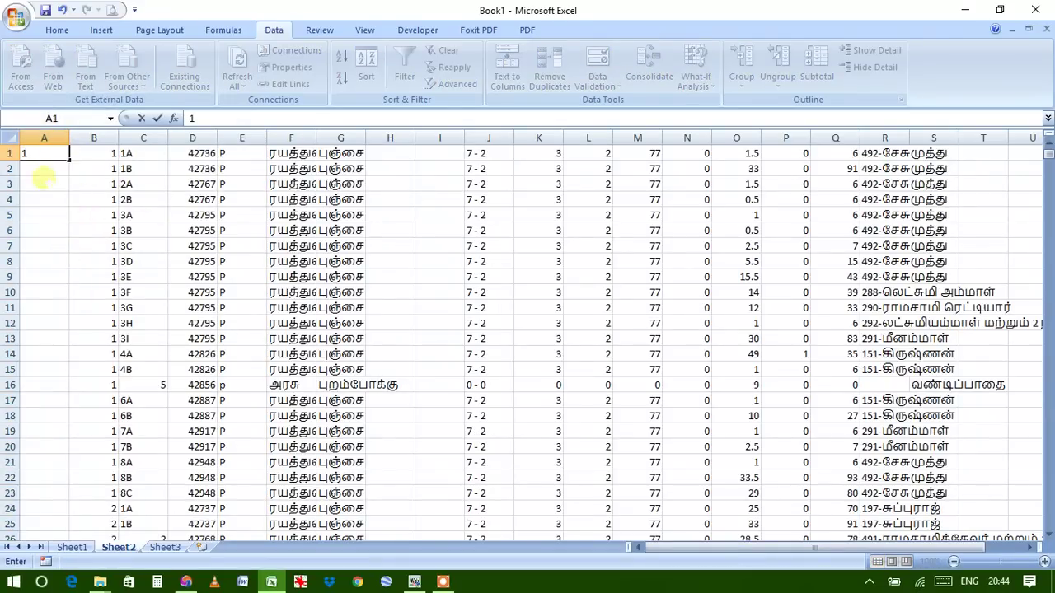
key(Return)
text(2)
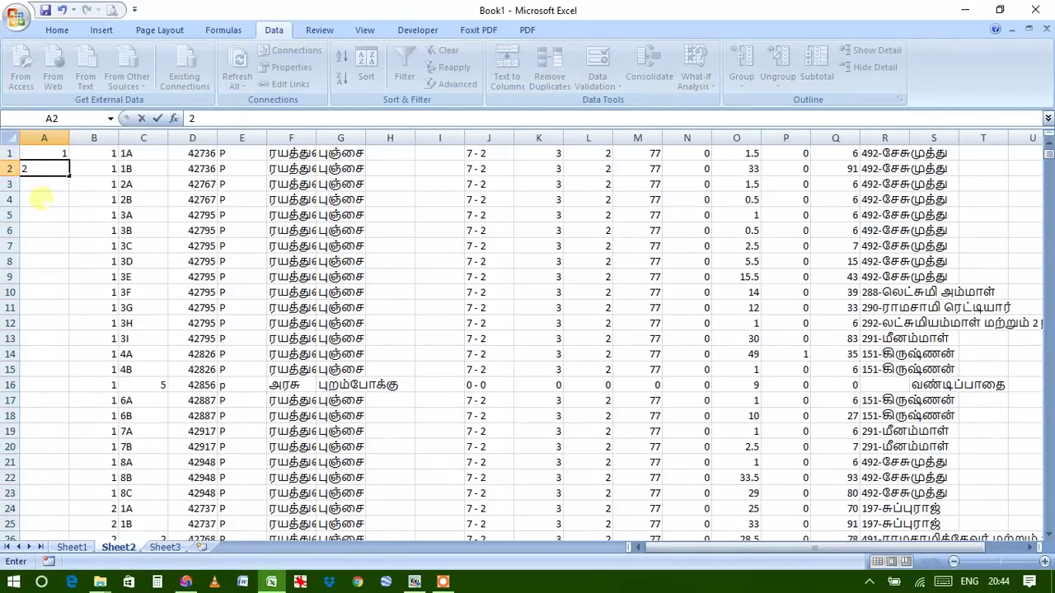
click(44, 153)
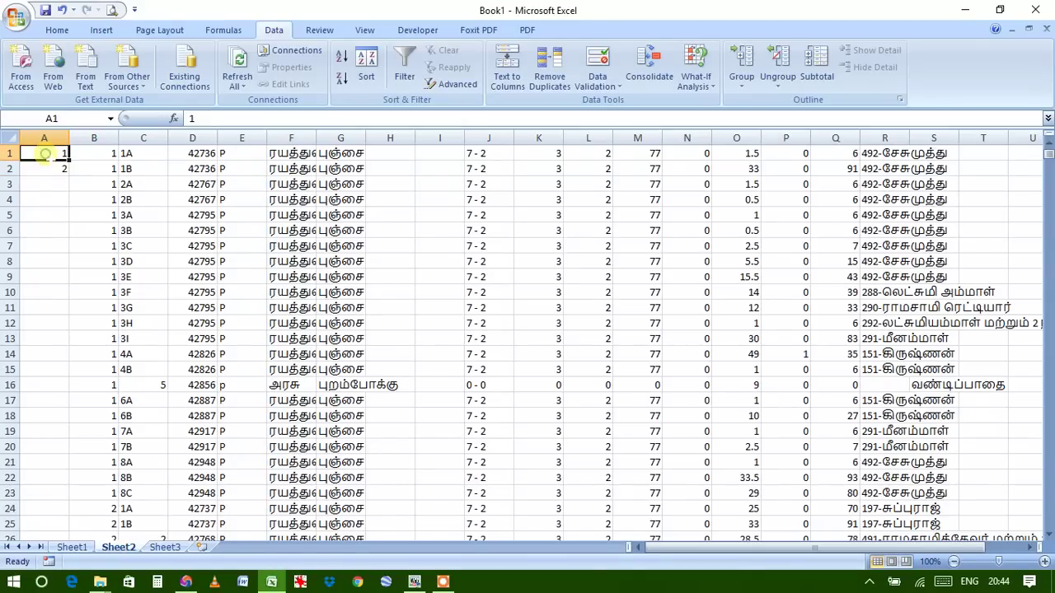
drag(45, 154, 51, 168)
click(41, 199)
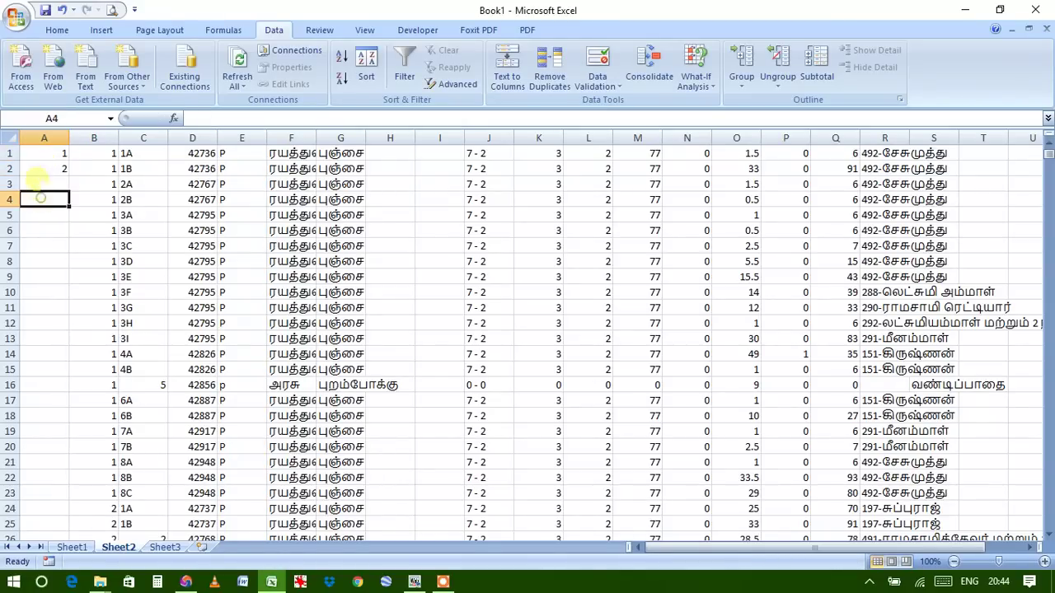
click(37, 155)
drag(37, 155, 44, 169)
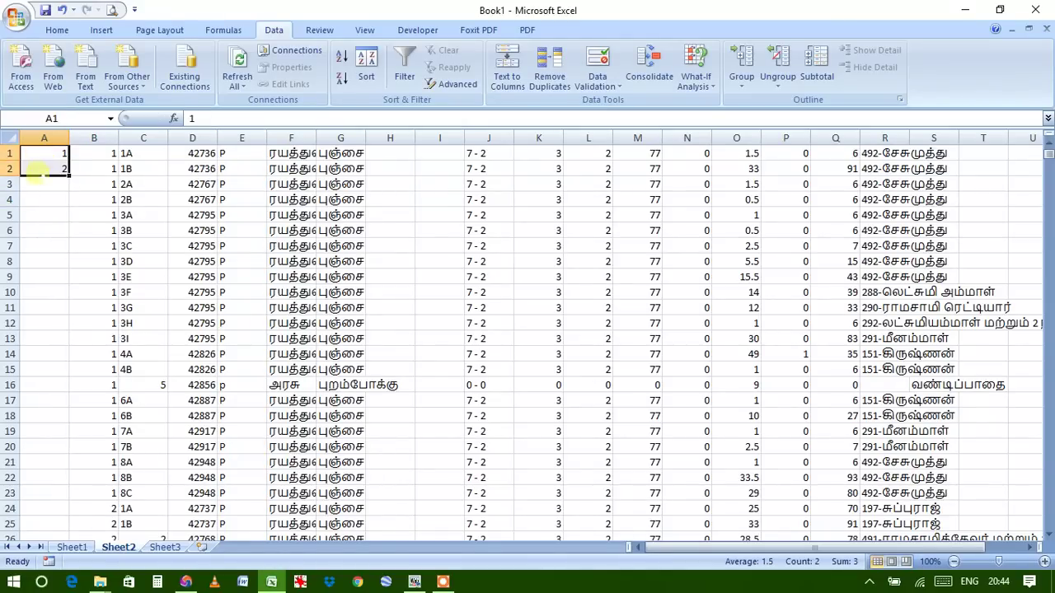